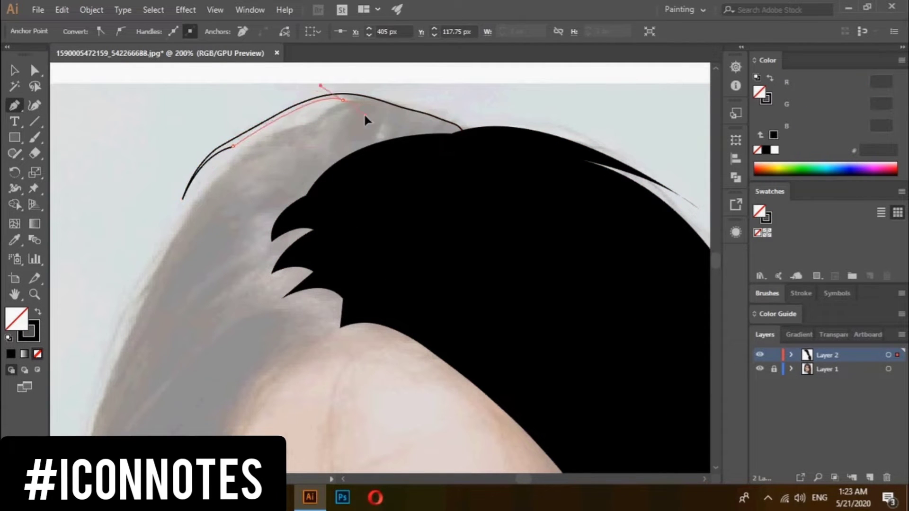
Reshape the outer hair outline and continue the inner hair path over the photo.
key("shift+grave")
left_click(321, 106)
key("p")
left_click(343, 100)
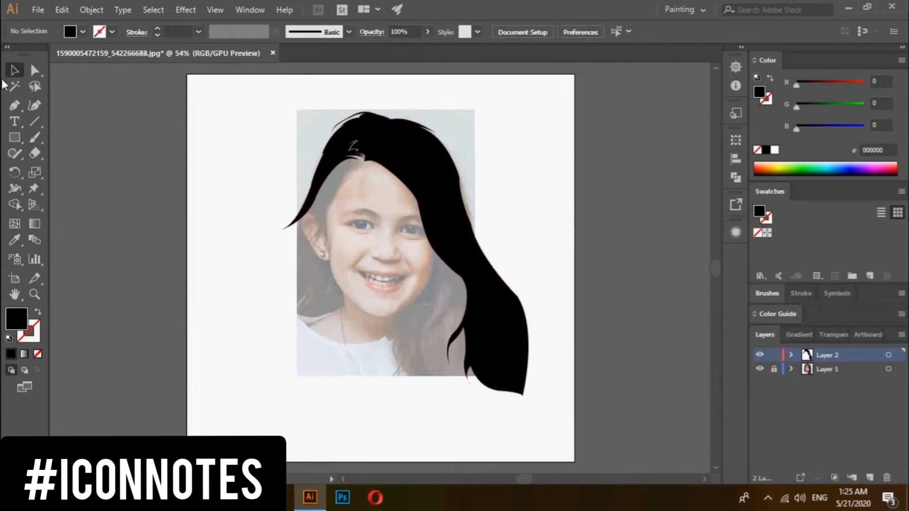
right_click(479, 284)
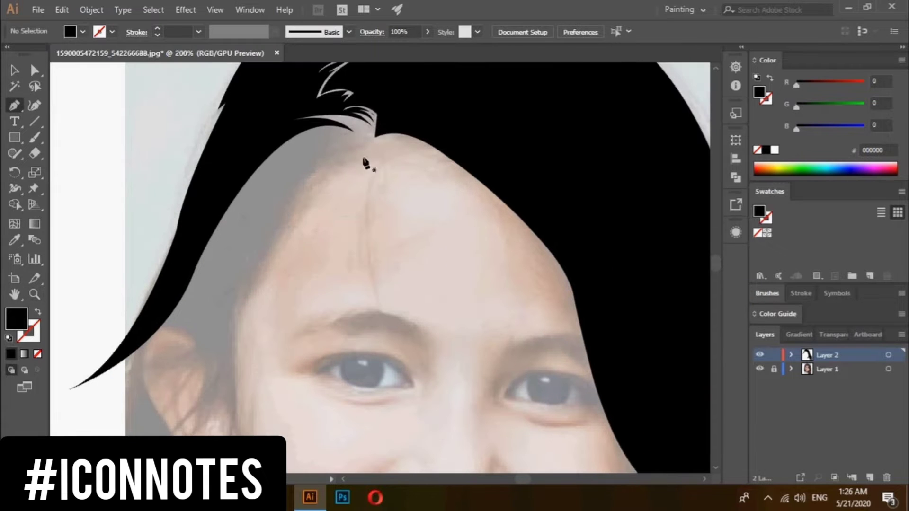
Draw a hair strand path from the hairline down beside the cheek to the shoulder.
left_click(372, 138)
left_click(308, 203)
left_click(279, 248)
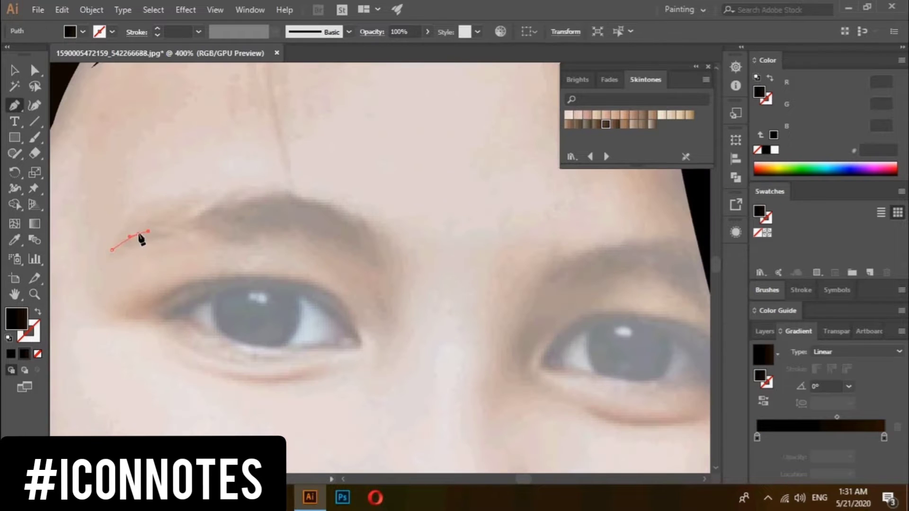
Trace the eyebrow outline along its top to the right tip, then curve its underside.
left_click(356, 216)
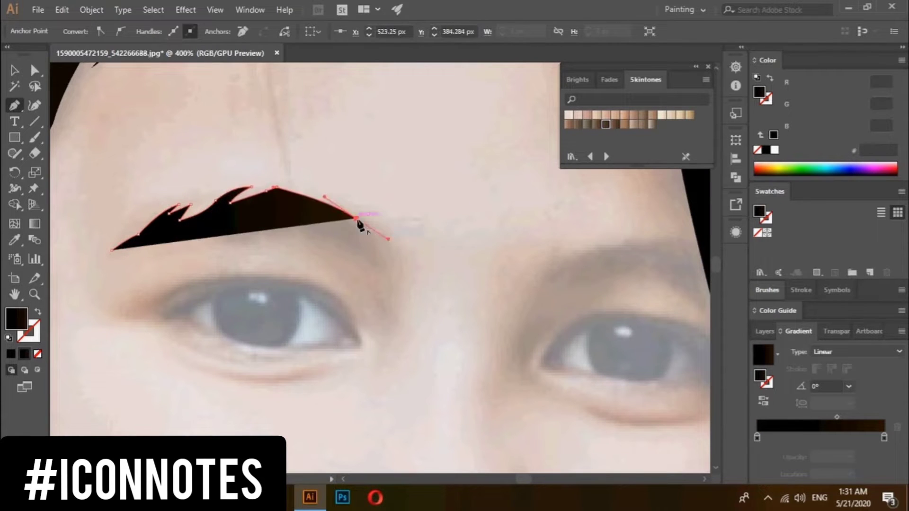
left_click(382, 221)
left_click(399, 249)
left_click(392, 275)
key("shift+x")
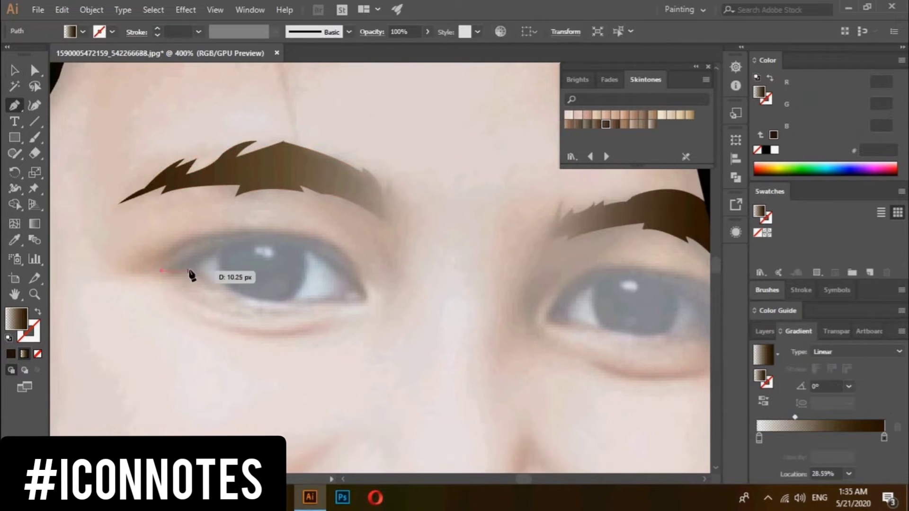
left_click_drag(190, 270, 199, 261)
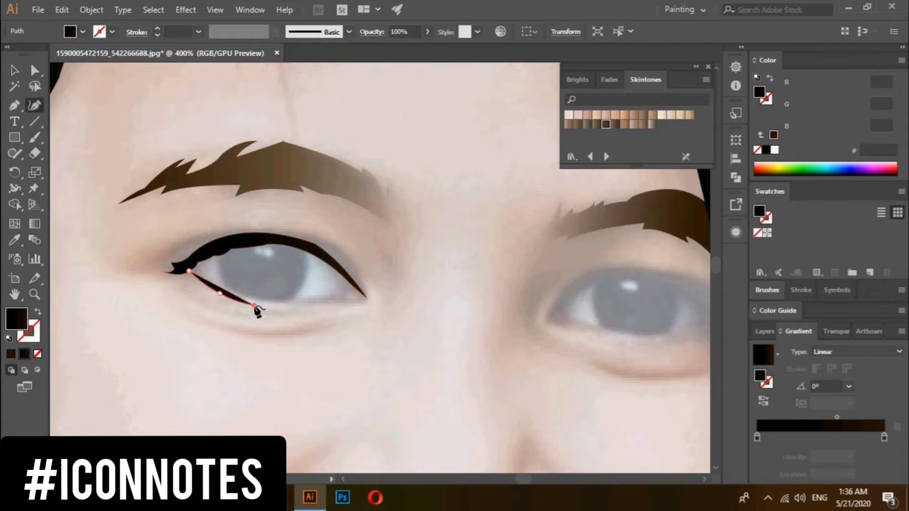
Extend the upper eyeliner to the outer corner and give the lower lid a tapered brown stroke.
key("shift+x")
left_click(288, 310)
left_click(315, 309)
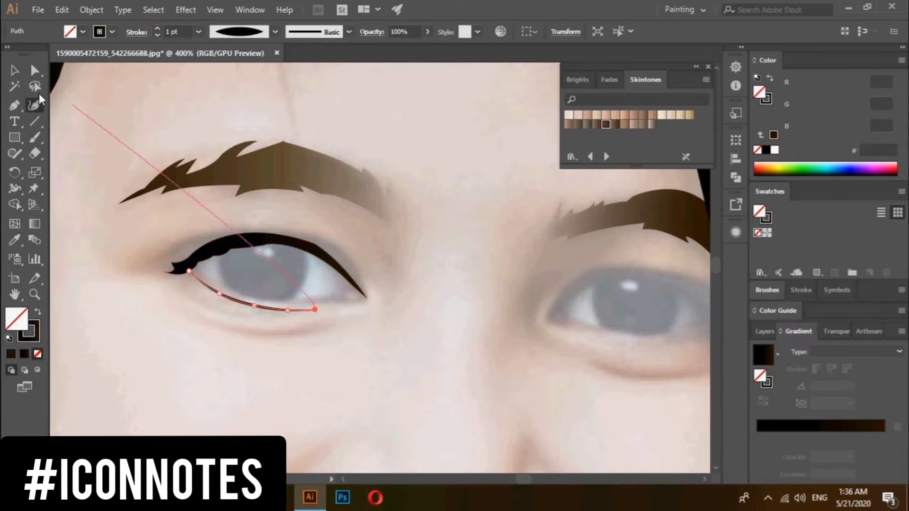
left_click(568, 124)
left_click(275, 32)
key("v")
left_click(146, 268)
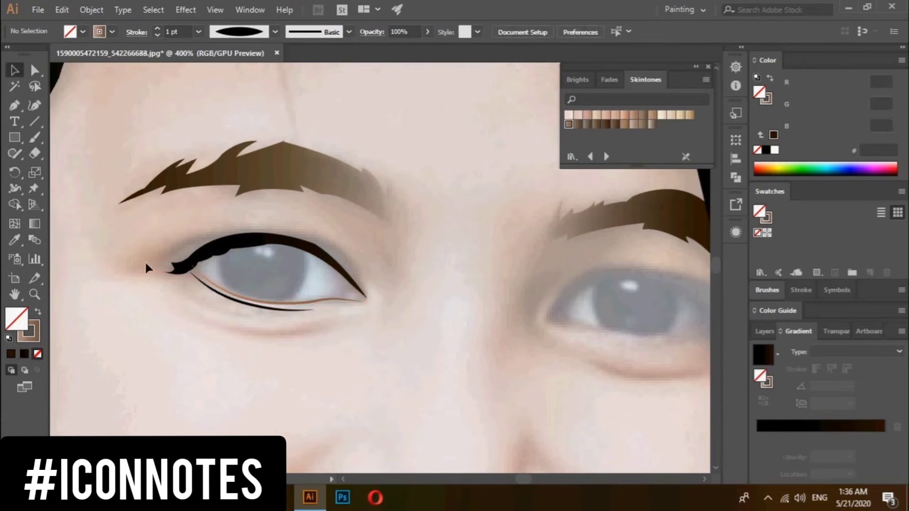
Outline the iris with a radial dark-brown gradient fill and add a small ellipse highlight.
left_click(225, 249)
left_click_drag(244, 299, 293, 308)
left_click(222, 244)
key("v")
key("shift+x")
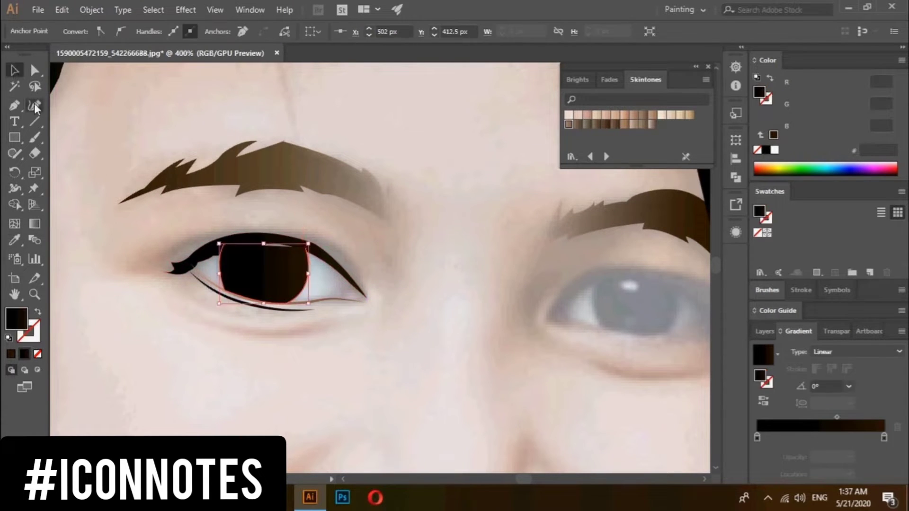
left_click(264, 290)
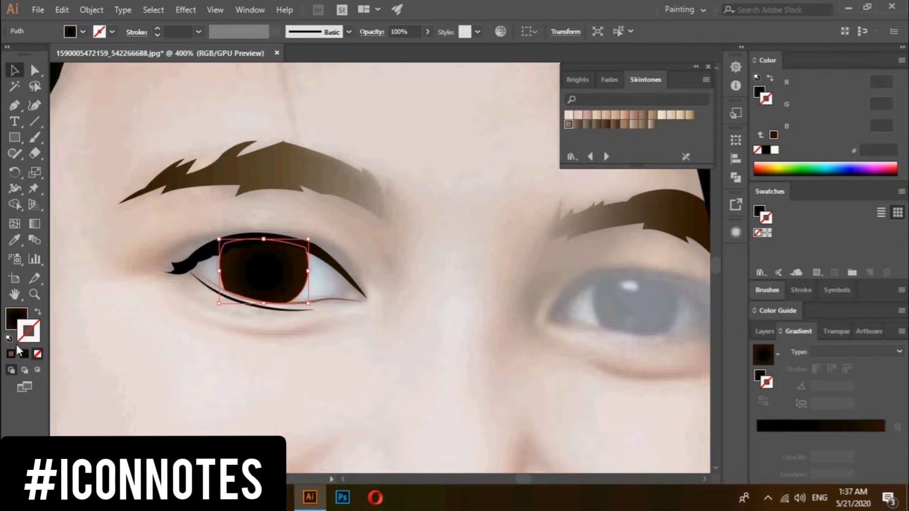
key("ctrl+z")
key("ctrl+z")
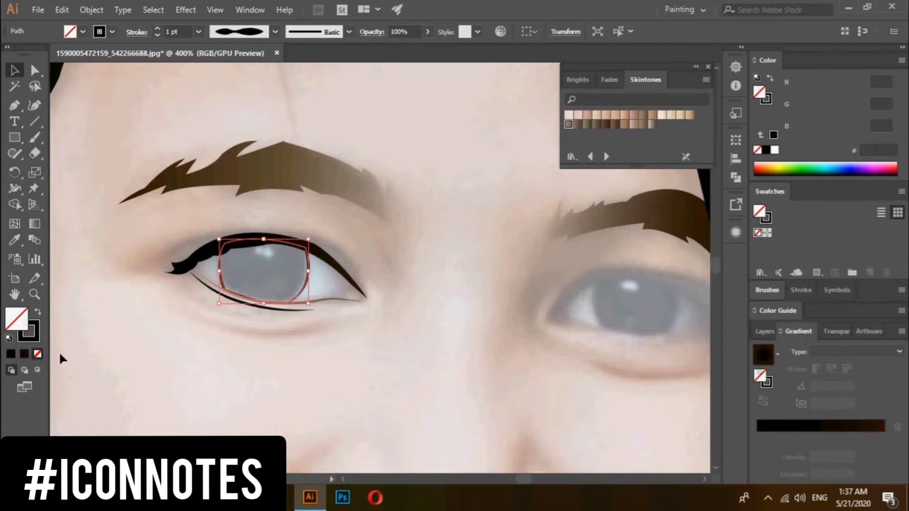
key("ctrl+shift+z")
left_click_drag(275, 252, 302, 279)
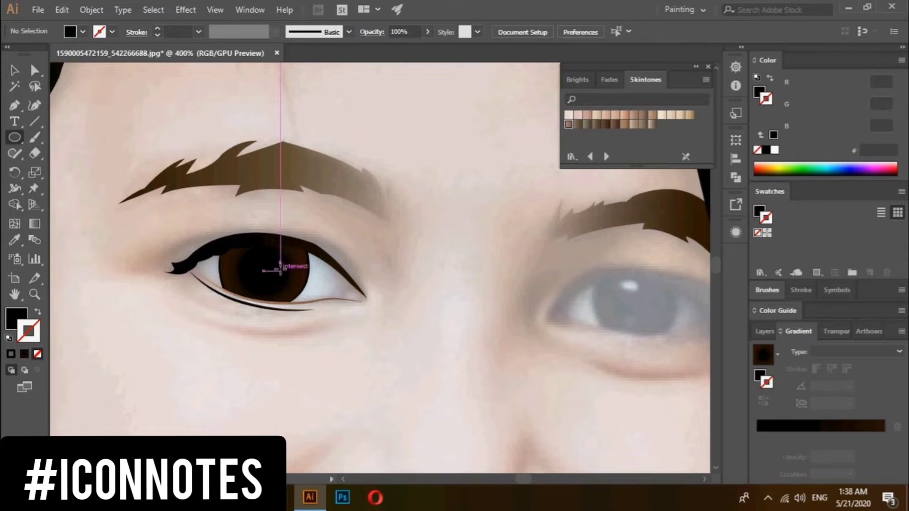
left_click(29, 333)
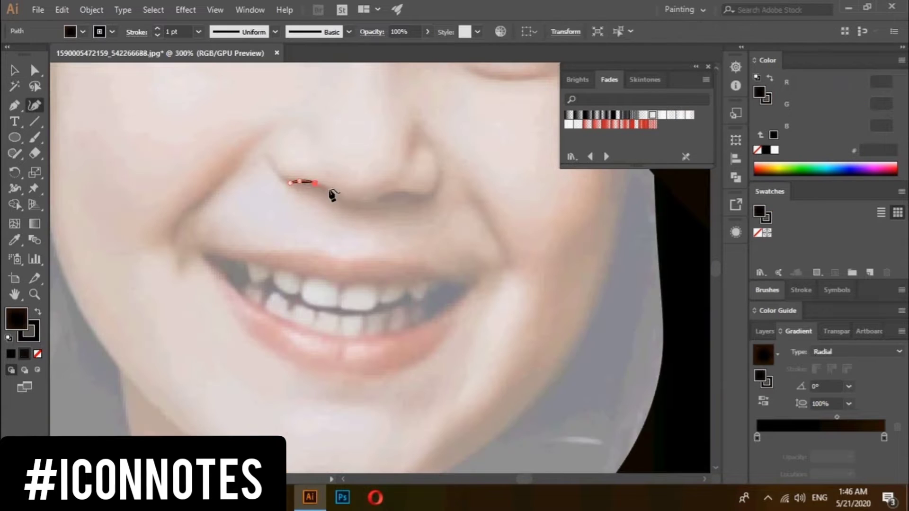
Remove the fill from the nose path and zoom in on the nose.
key("slash")
key("z")
left_click(268, 159)
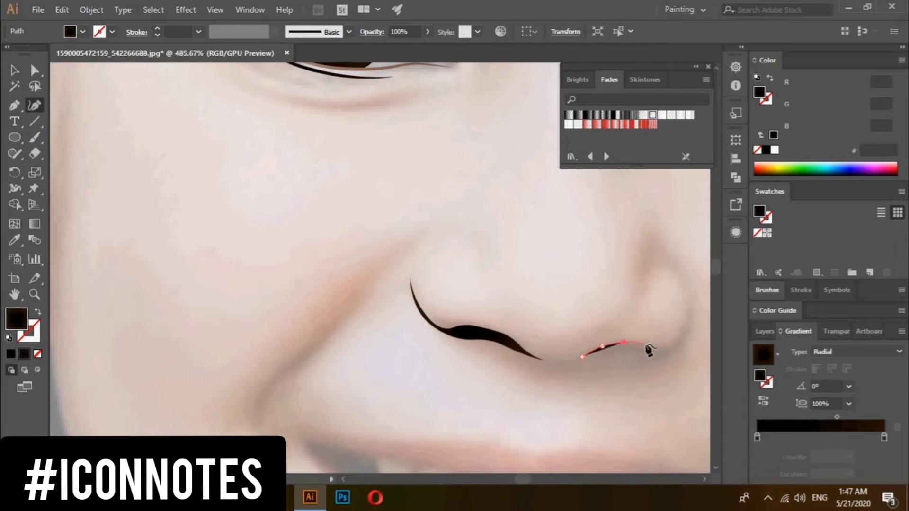
Trace the left nostril curve and fill it black.
left_click(646, 344)
left_click(663, 346)
left_click(679, 334)
left_click(686, 311)
left_click(669, 268)
left_click(655, 263)
left_click(38, 313)
left_click(655, 255)
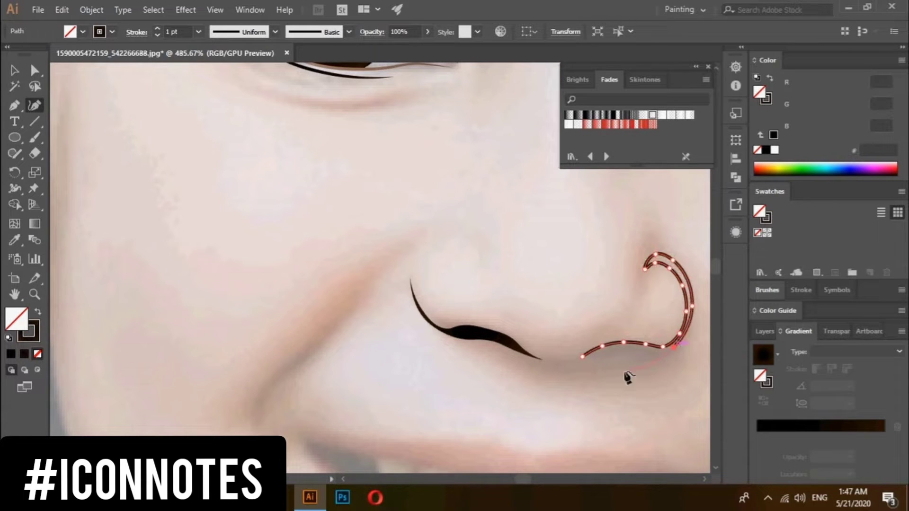
left_click(38, 313)
scroll(635, 359, "down", 5)
Trace the lip outline from the left corner along the upper lip and back.
left_click(144, 245)
left_click(164, 254)
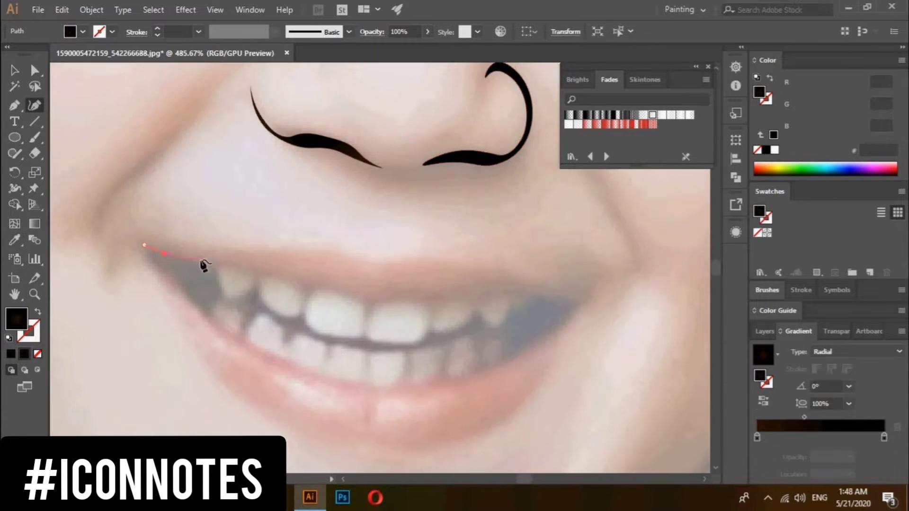
left_click(504, 297)
left_click(589, 295)
key("shift+x")
left_click(514, 280)
left_click(449, 263)
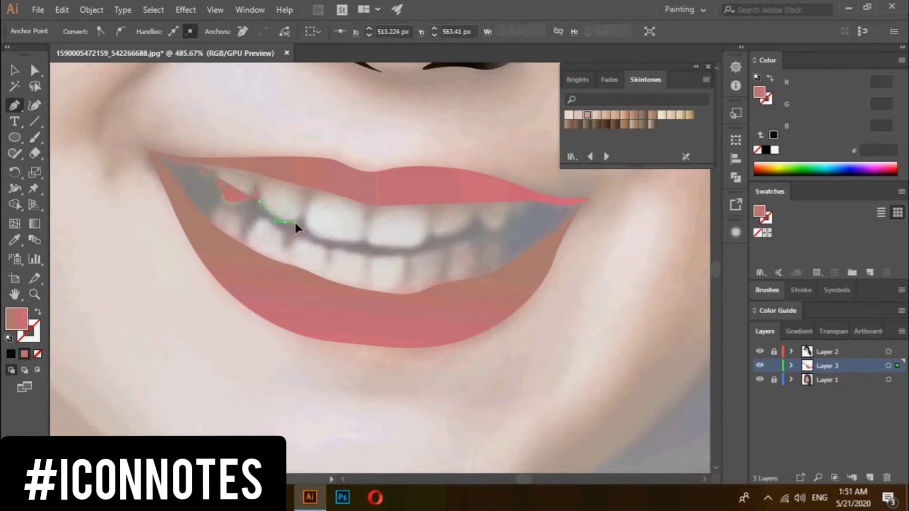
Outline the upper teeth with spiky gaps along the gum line toward the mouth corner.
left_click(301, 223)
left_click(303, 206)
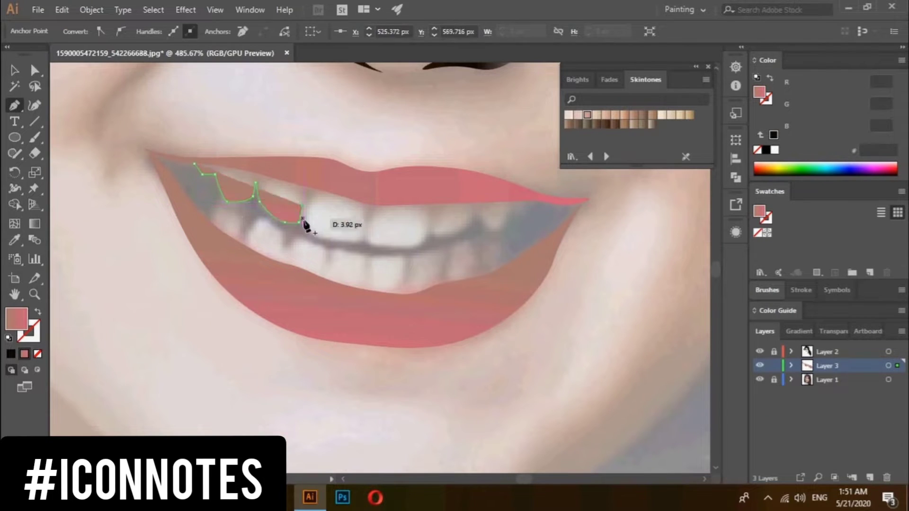
left_click(315, 243)
left_click(361, 242)
left_click(429, 219)
left_click(433, 233)
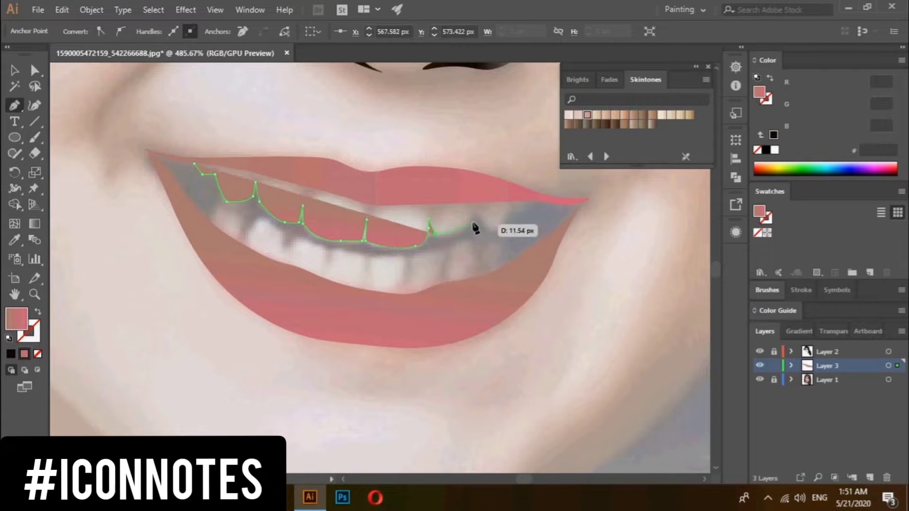
left_click(475, 207)
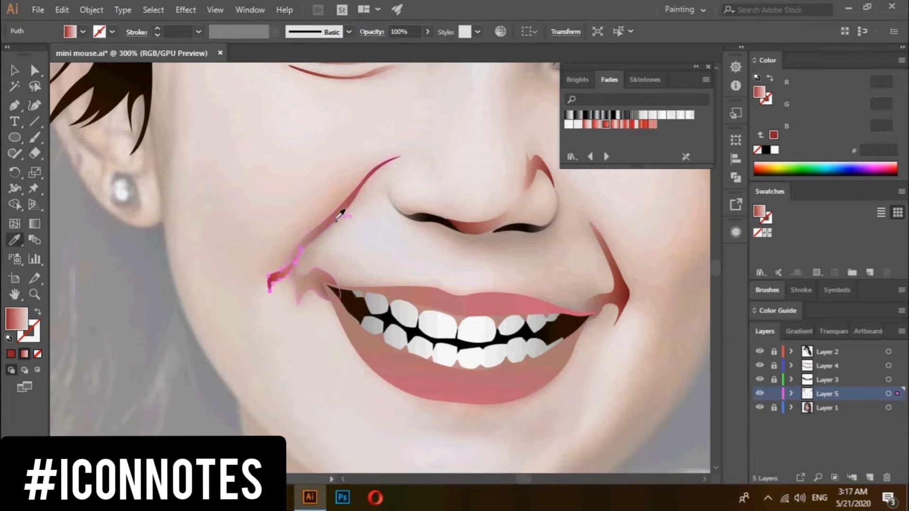
Fill the cheek path with the sampled red gradient.
left_click(339, 216)
key("v")
scroll(257, 265, "down", 3)
Draw a closed pink shading sliver along the chin and up the jawline.
key("shift+grave")
left_click(467, 448)
left_click(485, 438)
left_click(507, 411)
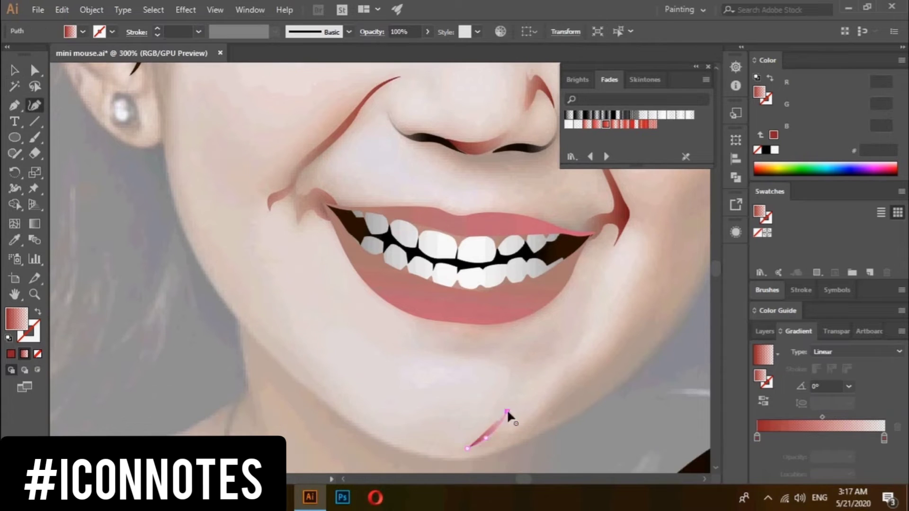
left_click(614, 352)
left_click(643, 315)
left_click(660, 295)
left_click(620, 364)
left_click(580, 399)
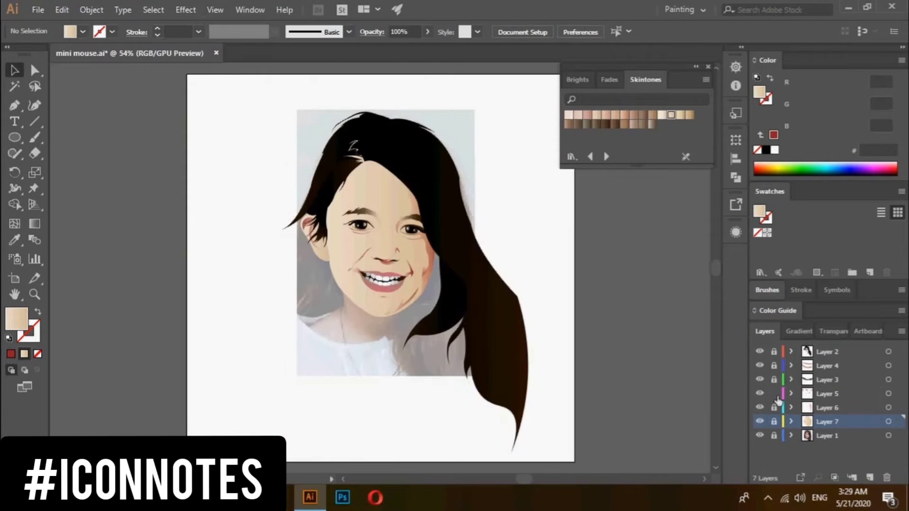
Lower the cheek blush opacity to 46% and extend the red shape to the artboard bottom.
left_click(799, 330)
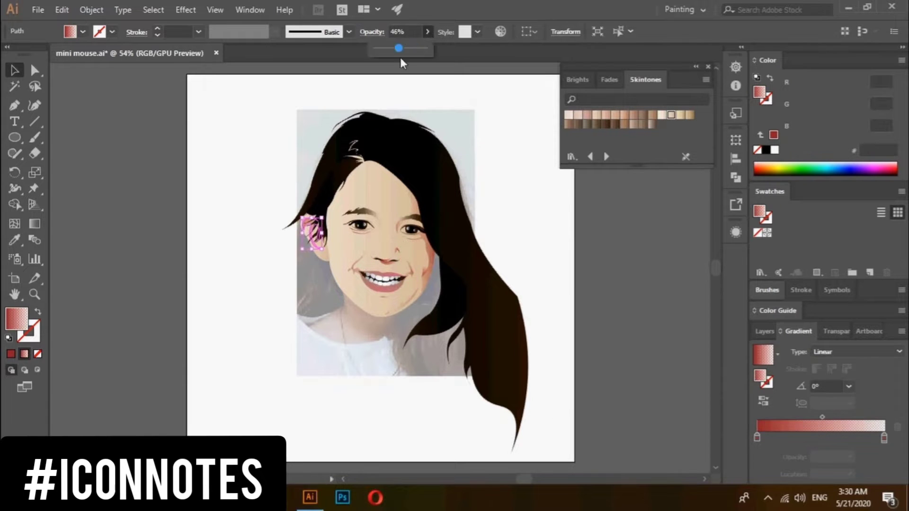
left_click(764, 331)
left_click(399, 334)
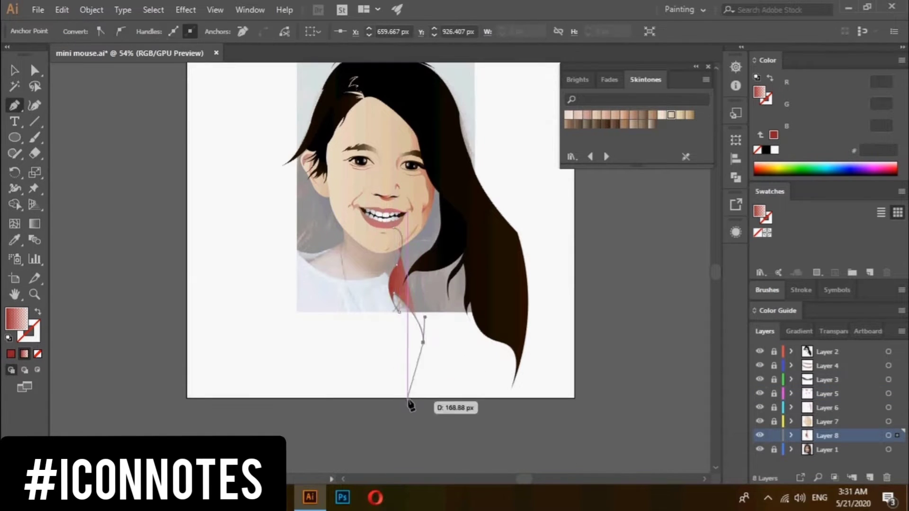
Trace the lower hair section down the right side and fill it with the sampled hair colour.
scroll(406, 406, "down", 2)
left_click(453, 374)
left_click(475, 384)
left_click(499, 363)
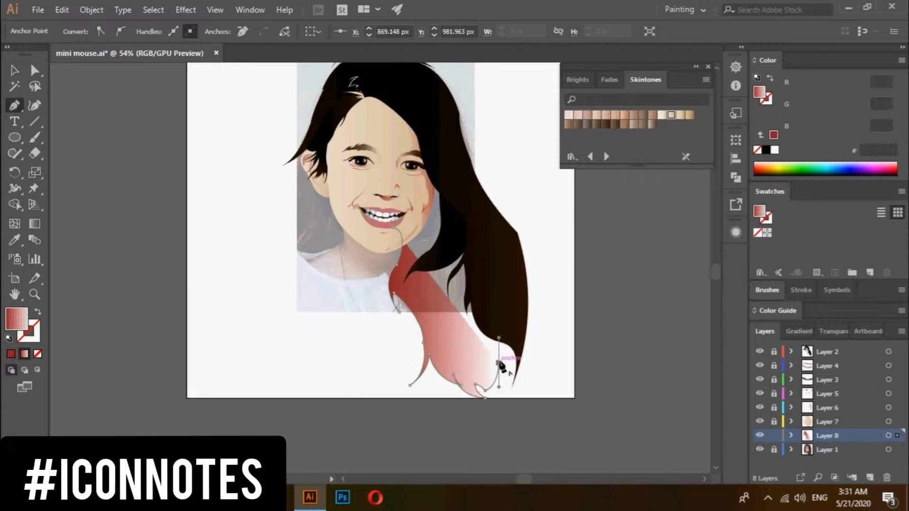
left_click(519, 329)
left_click_drag(426, 148, 488, 161)
key("i")
left_click(474, 284)
key("ctrl+shift+a")
key("shift+grave")
scroll(256, 329, "up", 3)
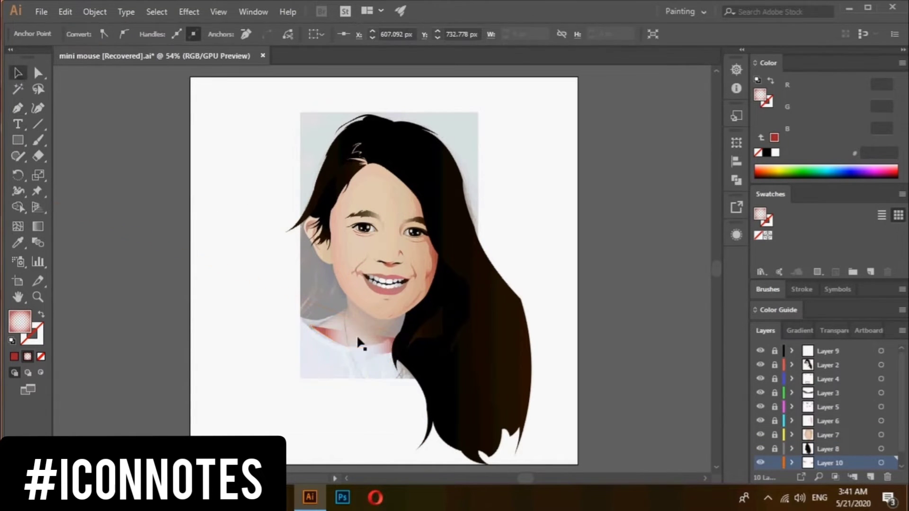
Outline the dress shape from the left shoulder along the bottom and across the chest.
left_click(284, 326)
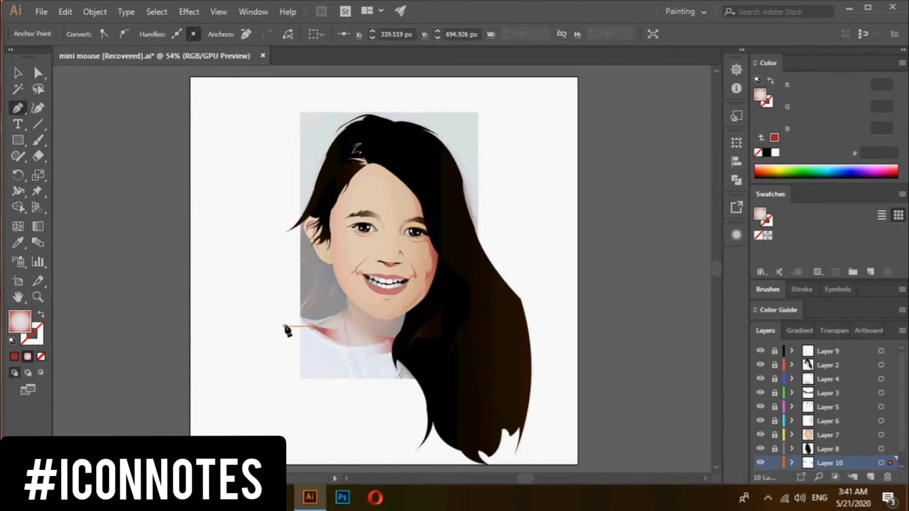
left_click(284, 376)
scroll(275, 426, "down", 4)
left_click(293, 297)
left_click(442, 297)
left_click(459, 189)
scroll(458, 189, "up", 4)
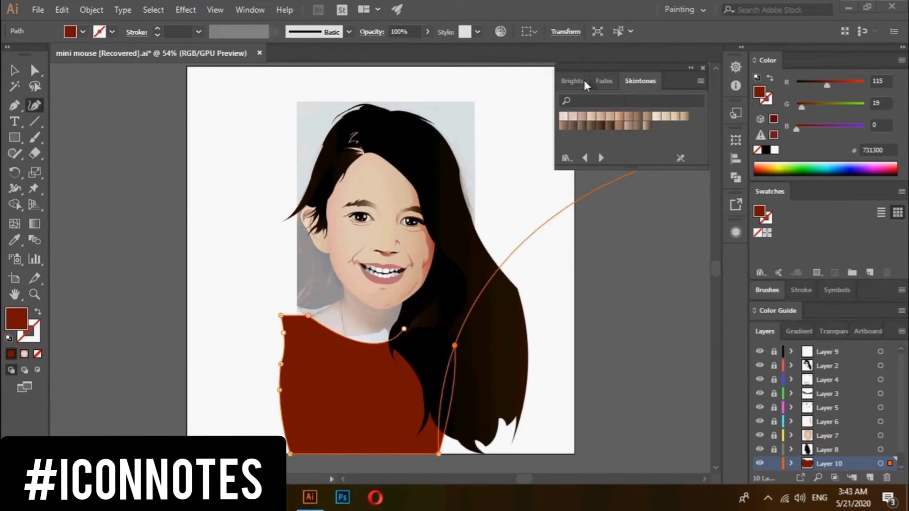
Fill the dress with a red gradient, deepen the left stop's red, and set it to Radial.
left_click(572, 81)
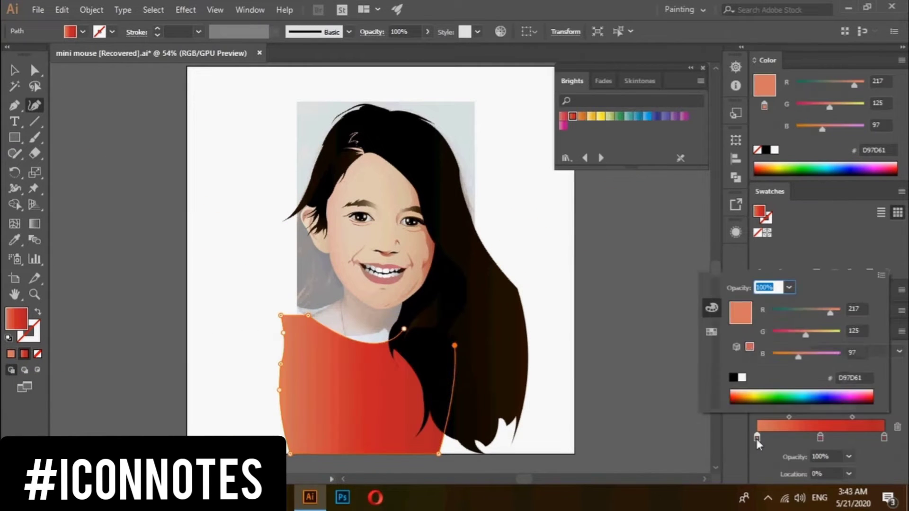
left_click(572, 116)
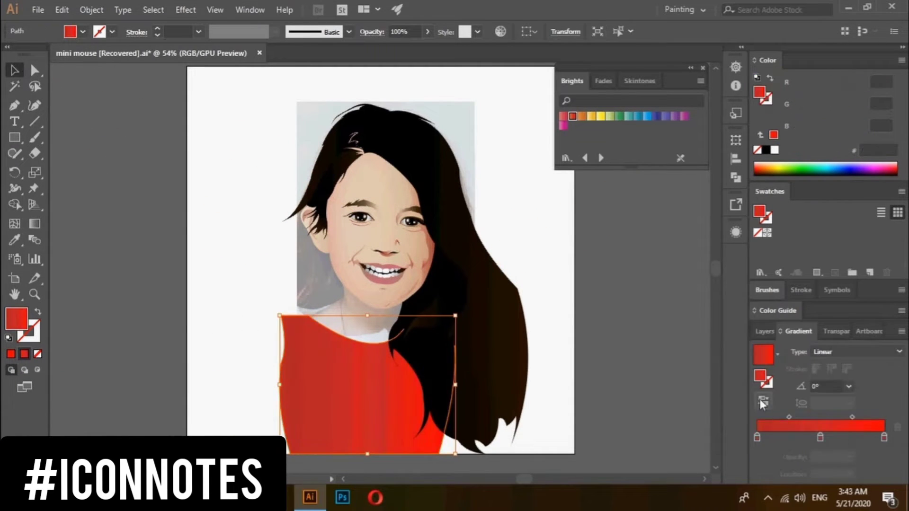
double_click(757, 437)
left_click(831, 308)
left_click(61, 10)
left_click(466, 166)
left_click(899, 351)
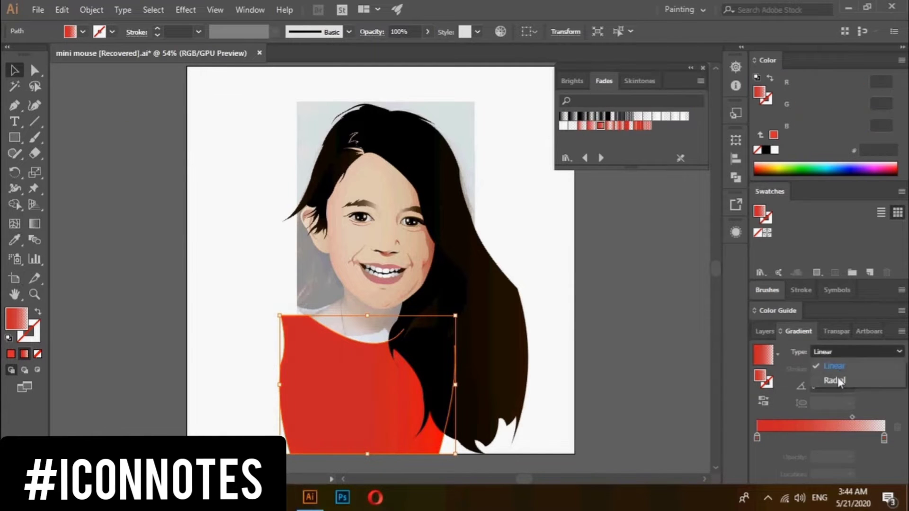
left_click(837, 377)
Draw a puffed sleeve on a new layer over the left shoulder and fill it red.
key("ctrl+l")
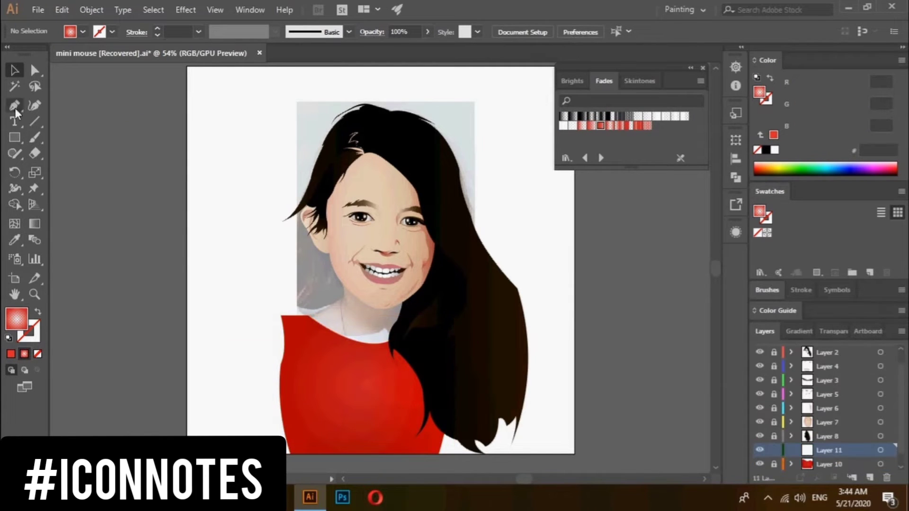
left_click_drag(281, 318, 288, 350)
mouse_move(250, 397)
left_mouse_down()
mouse_move(240, 399)
mouse_move(209, 355)
left_mouse_up()
left_click_drag(273, 315, 230, 312)
left_click(800, 331)
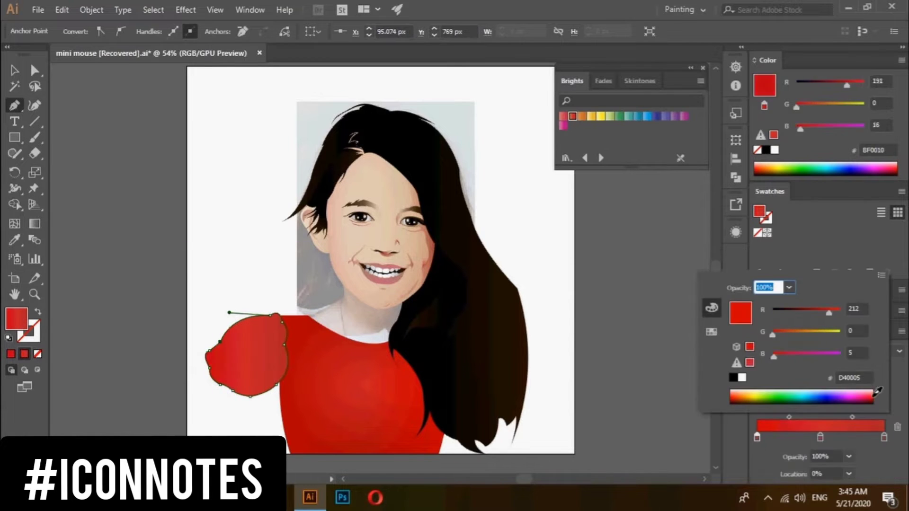
left_click(62, 9)
Reflect a copy of the collar to the neck's right side and apply a grey-to-white gradient.
left_click(120, 100)
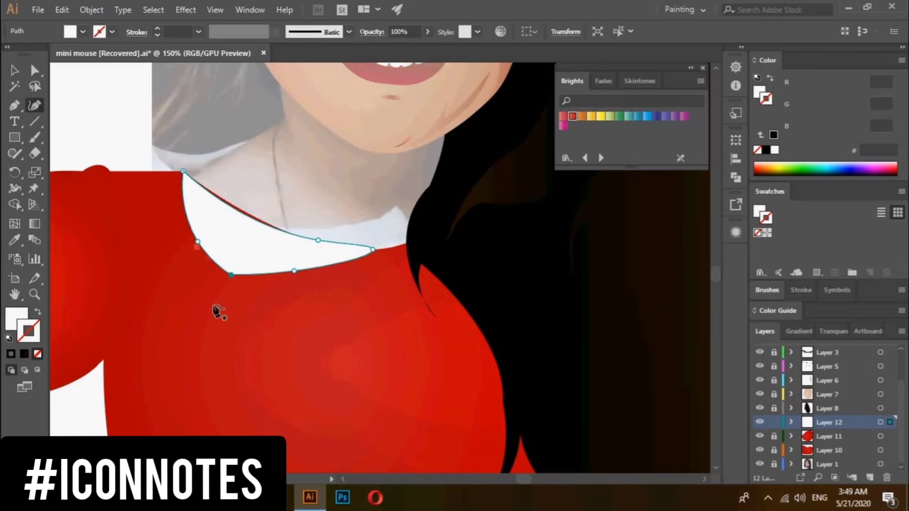
key("v")
right_click(232, 232)
left_click(36, 211)
left_click_drag(171, 175, 365, 175)
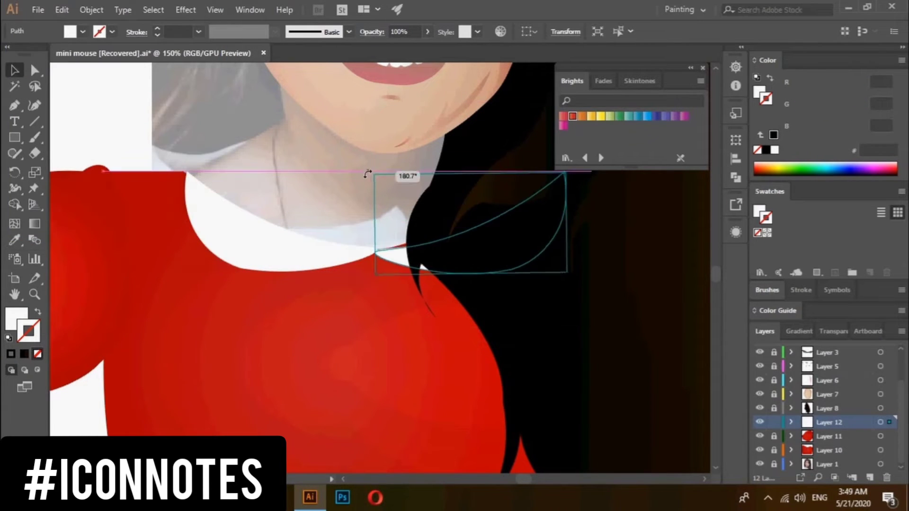
left_click(427, 284)
left_click(62, 9)
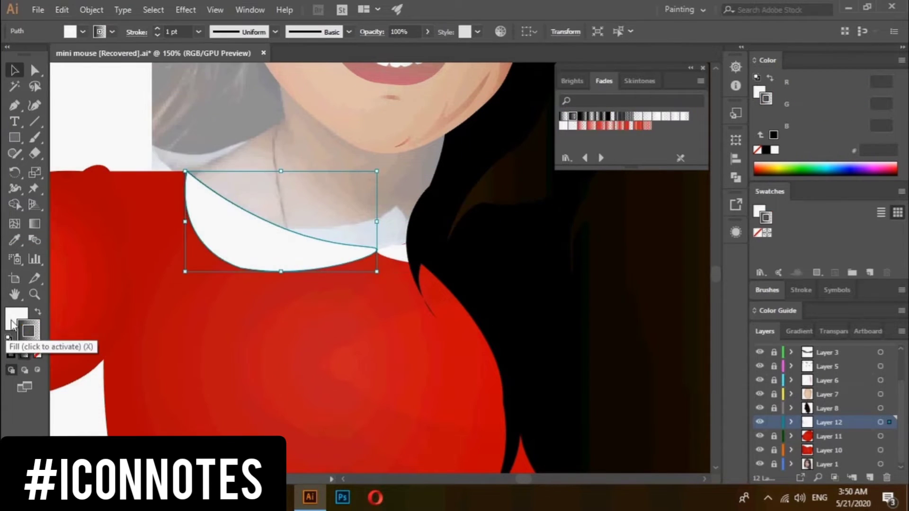
left_click(25, 354)
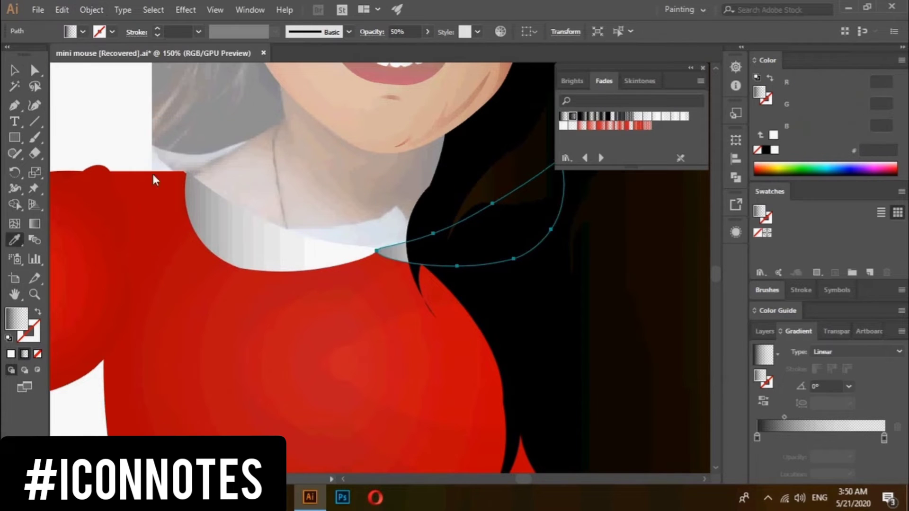
Apply the gradient to the mirrored white collar and zoom out to the whole portrait.
key("v")
left_click(763, 354)
left_click(376, 395)
key("ctrl+0")
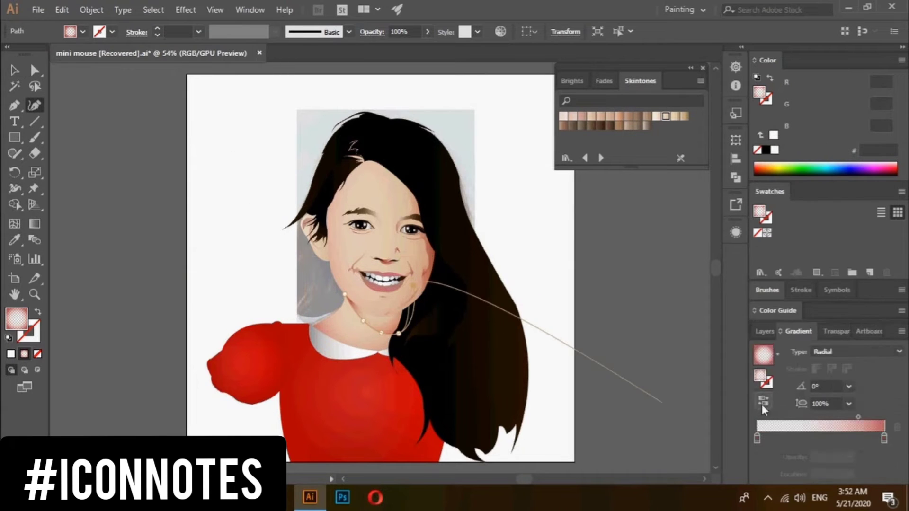
Set the neck shading to 42% opacity.
left_click(854, 394)
type("42")
key("Return")
key("Escape")
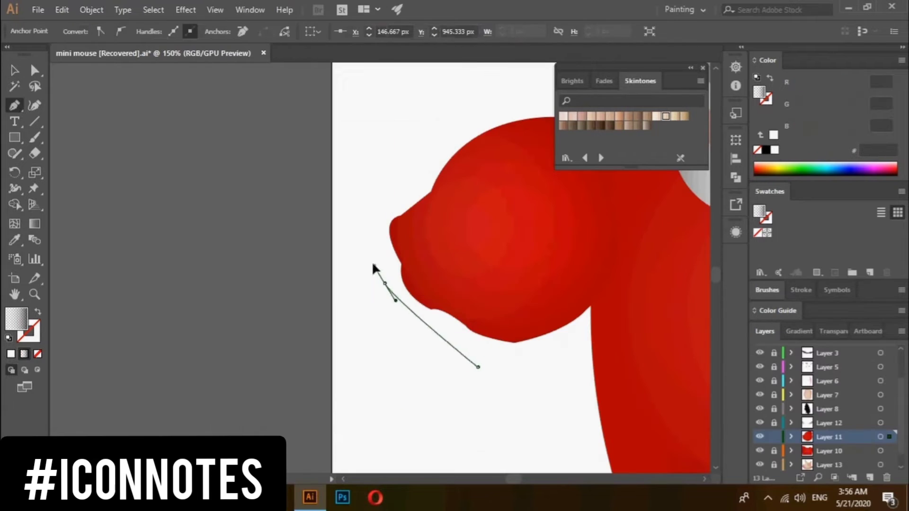
Draw the sleeve cuff shape and fill it with a red gradient.
left_click(384, 283)
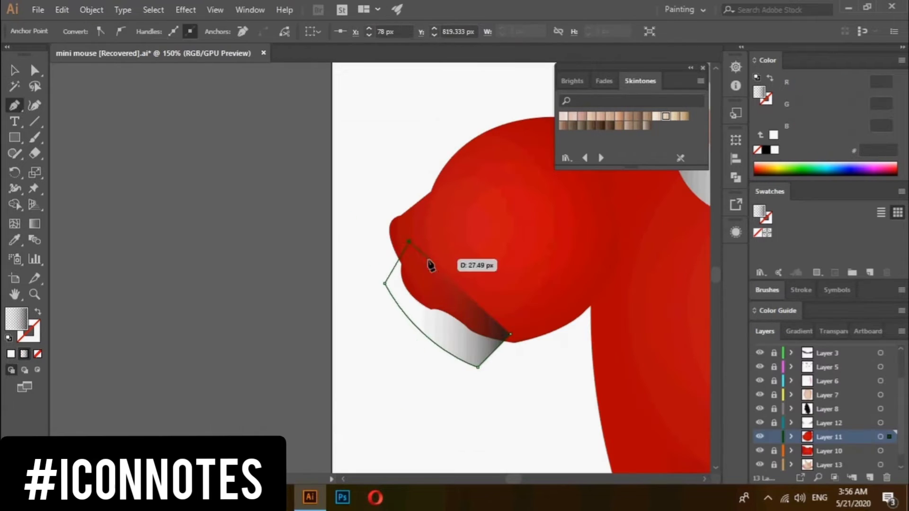
left_click(62, 9)
left_click(122, 95)
left_click(572, 81)
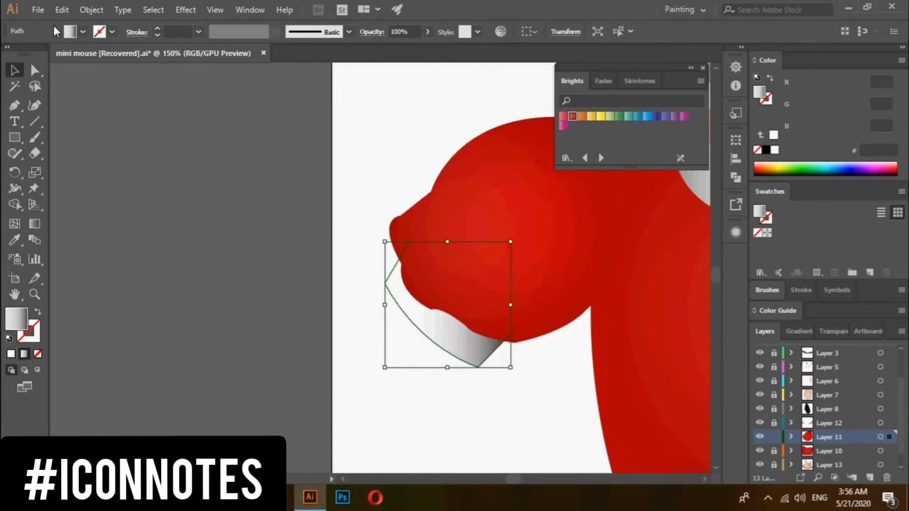
left_click(70, 31)
key("period")
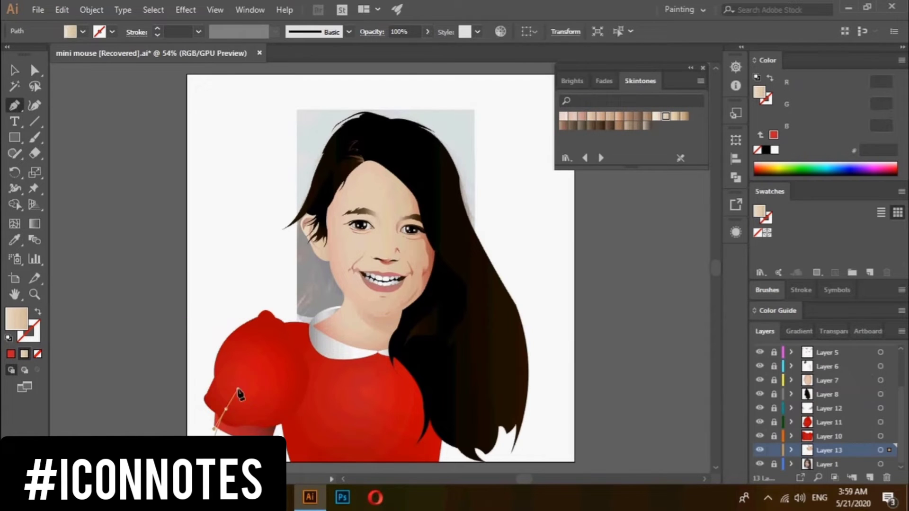
Shade the arm by eyedropping the existing skin shading colour.
left_click(271, 420)
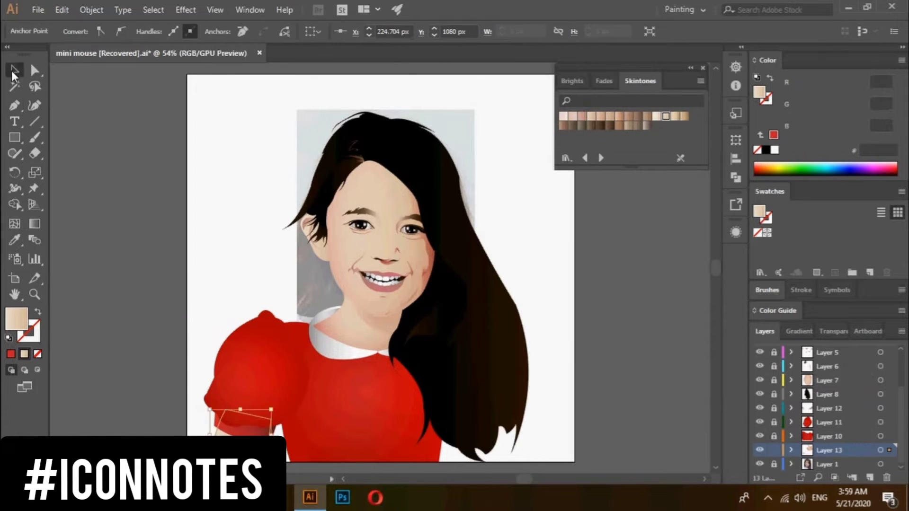
key("shift+grave")
key("i")
left_click(350, 316)
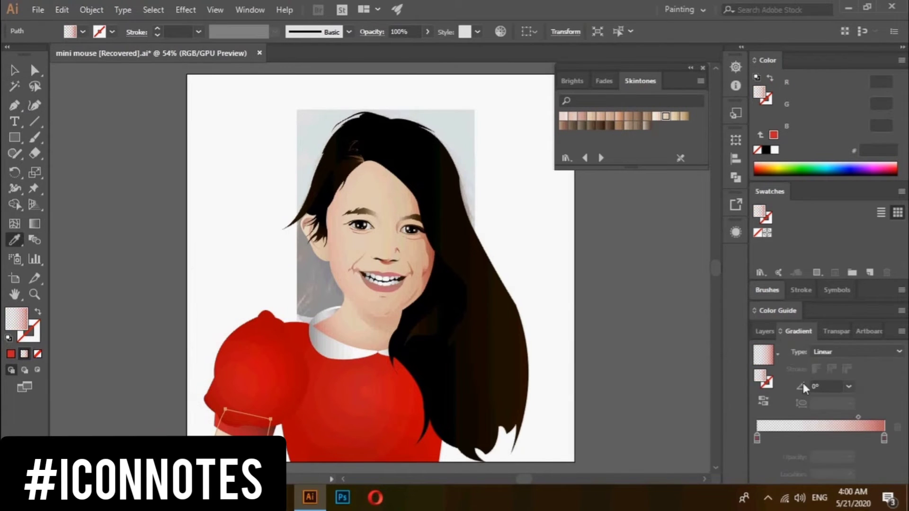
key("F7")
scroll(284, 349, "down", 2)
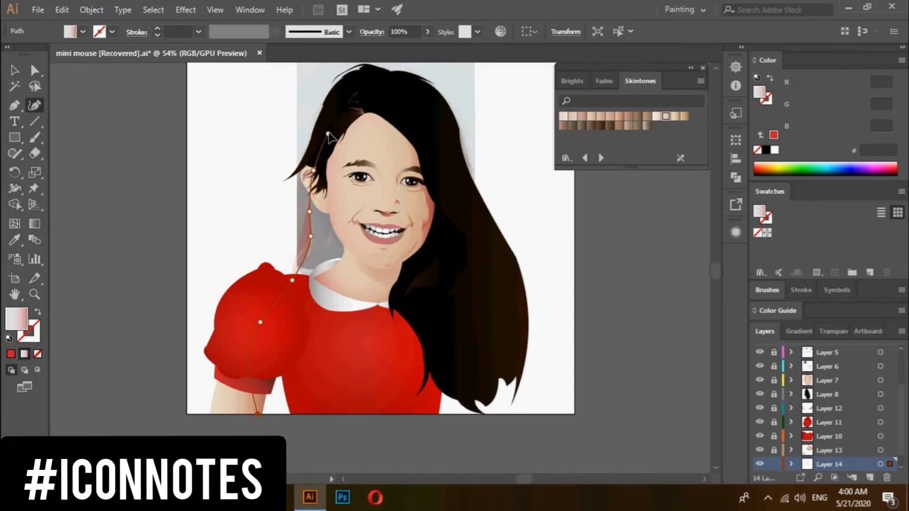
Pen-draw a black hair strand curving down over the left shoulder.
key("i")
left_click(497, 264)
key("p")
left_click(316, 142)
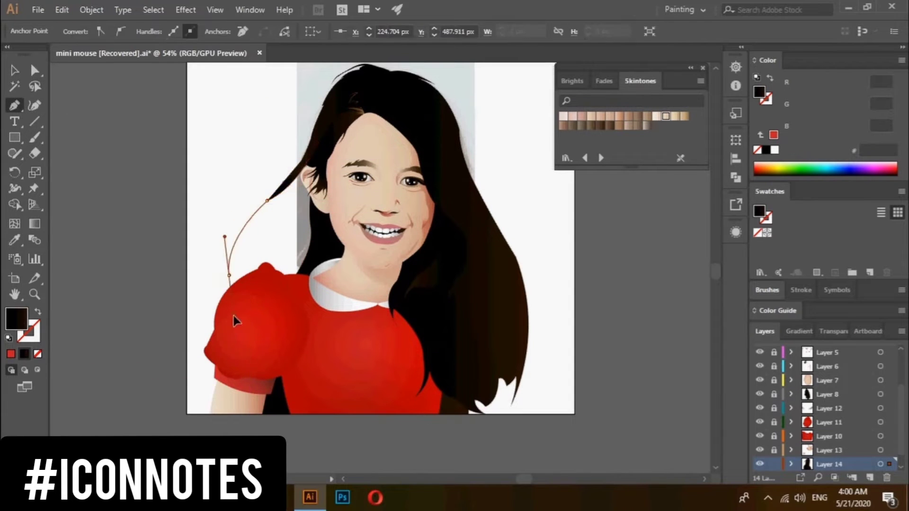
left_click(268, 201)
left_click(204, 302)
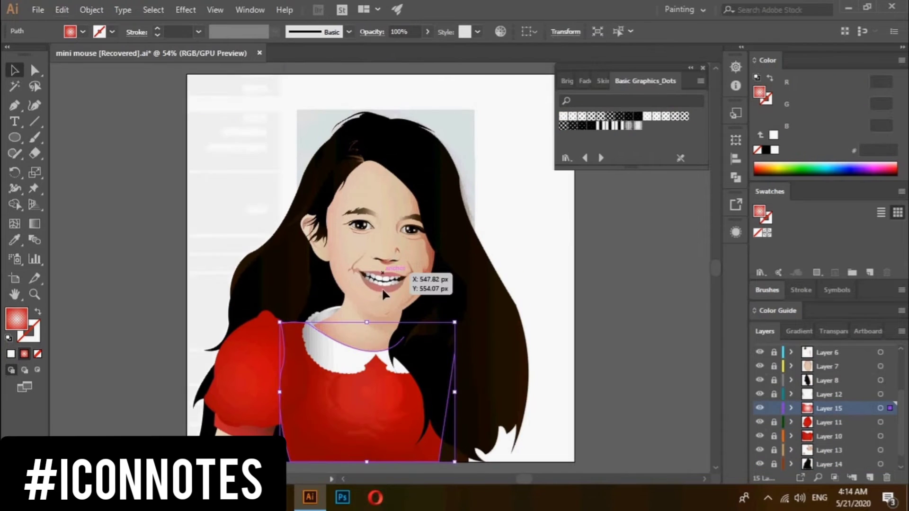
Fill the dress with a white polka-dot pattern and open the pattern for editing.
left_click(666, 116)
right_click(358, 417)
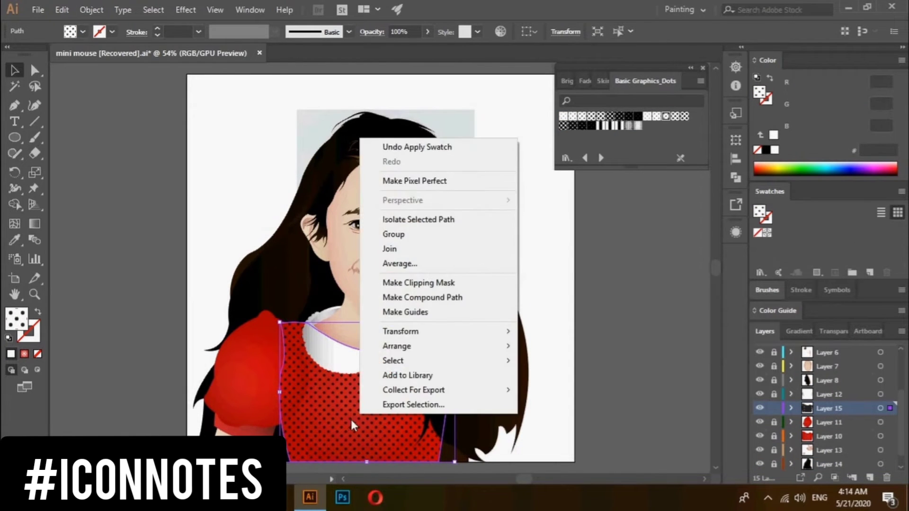
left_click(62, 10)
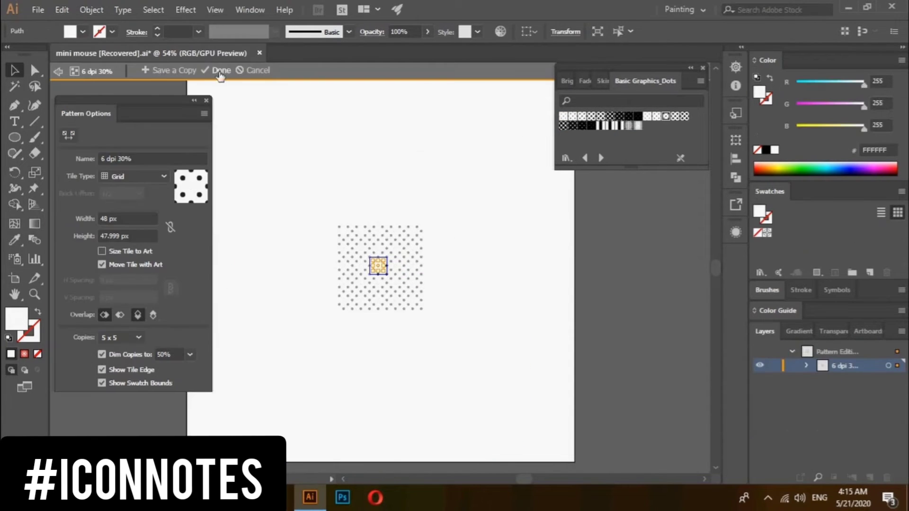
left_click(220, 71)
left_click(91, 10)
left_click(349, 345)
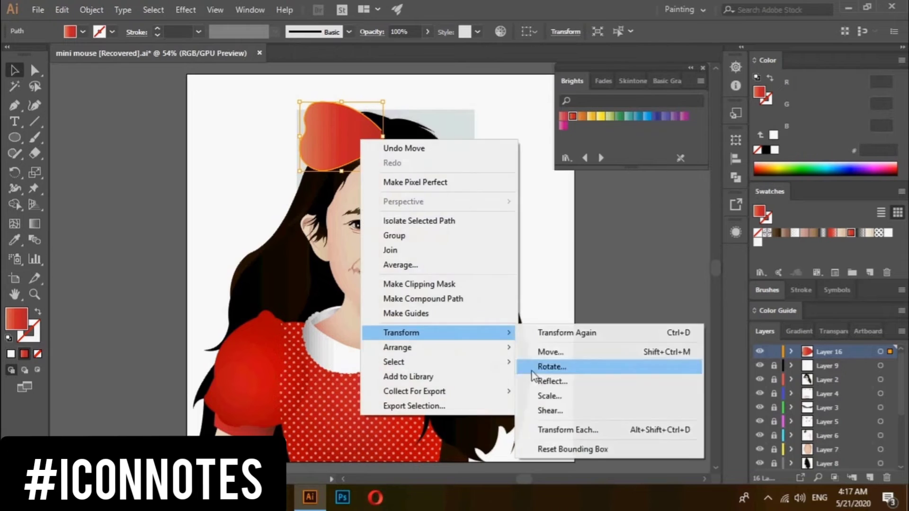
Mirror a copy of the bow half, make the bow flat red, and add a round centre knot.
left_click(789, 331)
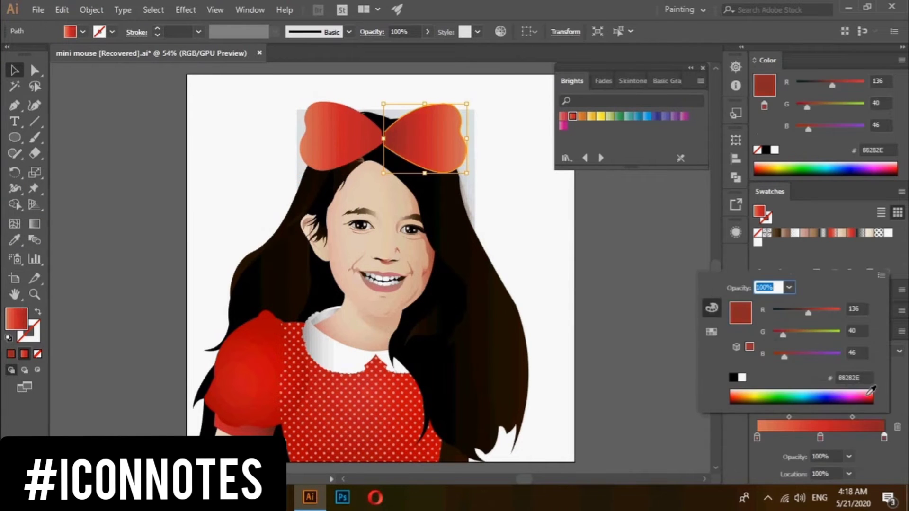
left_click(756, 437)
key("l")
left_click_drag(372, 119, 395, 150)
key("v")
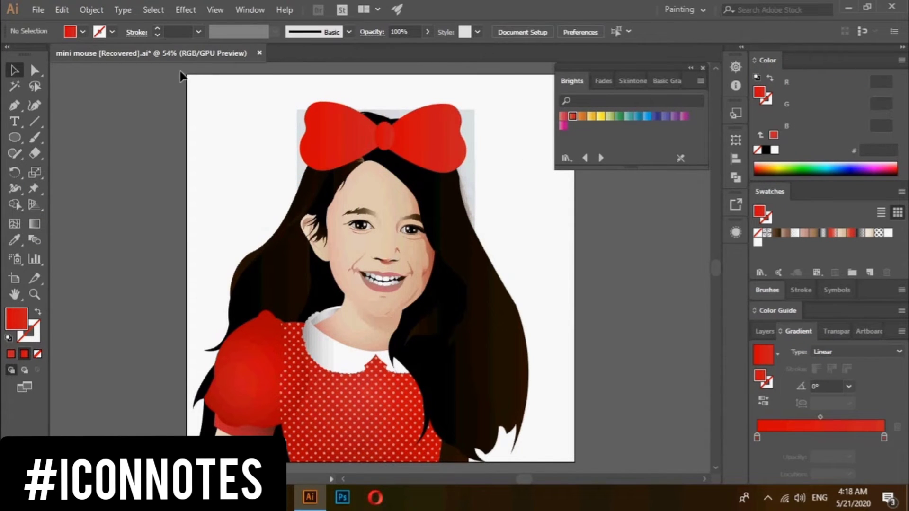
left_click(375, 120)
left_click_drag(466, 173, 456, 180)
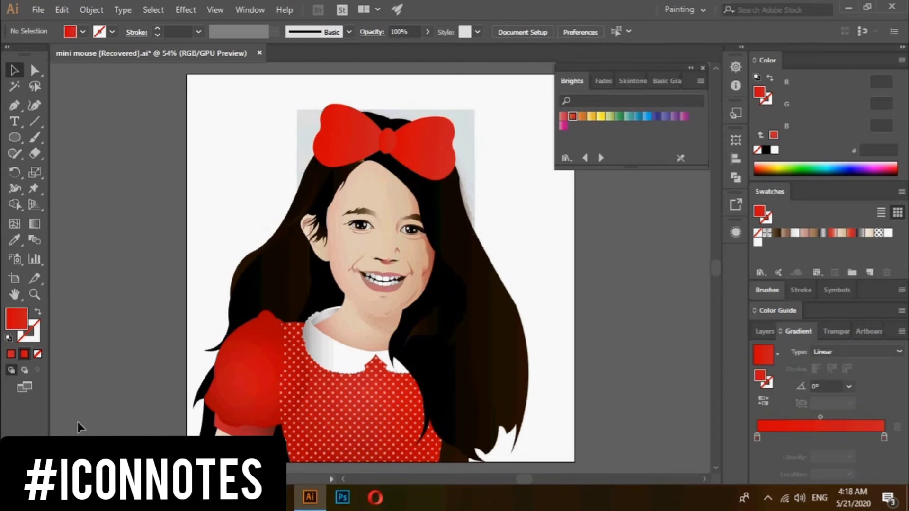
Draw two black circular ears behind the bow, one on each side.
left_click(765, 331)
key("l")
left_click_drag(454, 134, 488, 173)
key("v")
left_click(765, 150)
left_click_drag(450, 138, 336, 125)
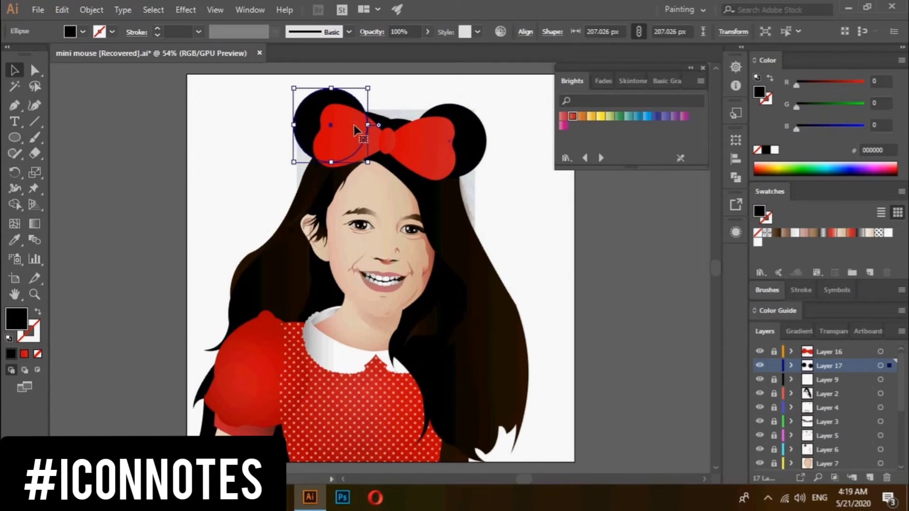
left_click(401, 152)
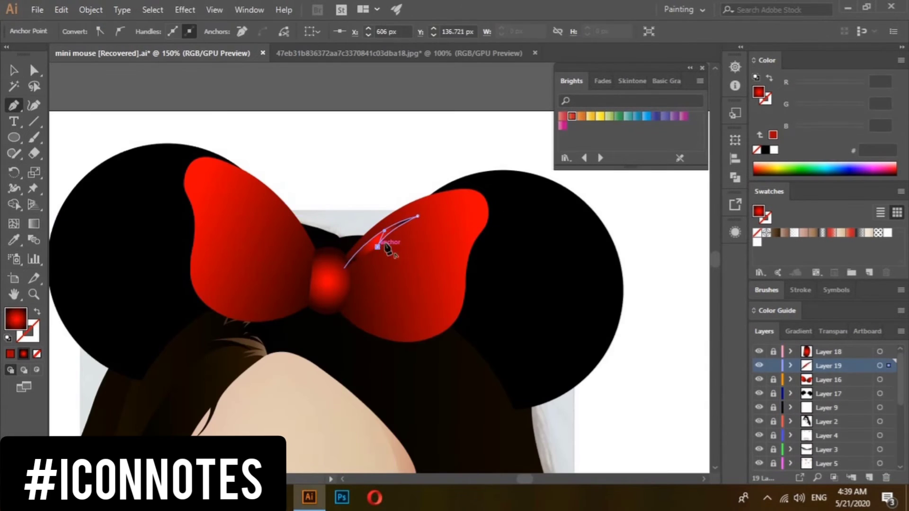
Draw a fold stripe on the right bow lobe and mirror a copy onto the left lobe.
left_click(472, 240)
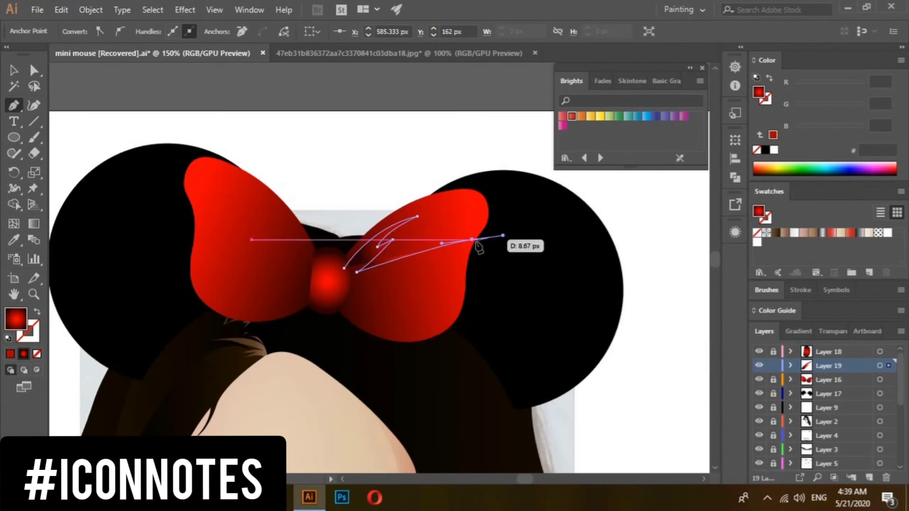
left_click(833, 331)
key("v")
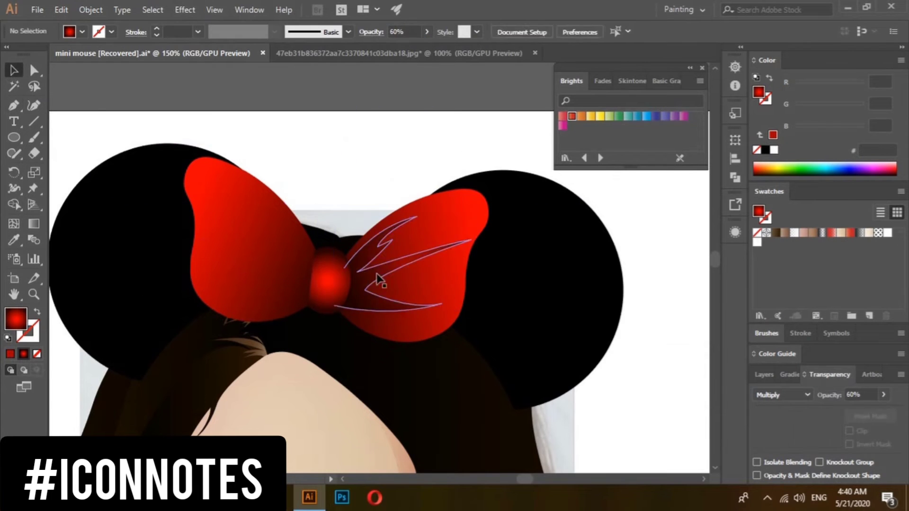
left_click_drag(325, 291, 336, 295)
Pen-draw a shading shape on the right ear with a soft white radial gradient.
left_click(764, 374)
key("p")
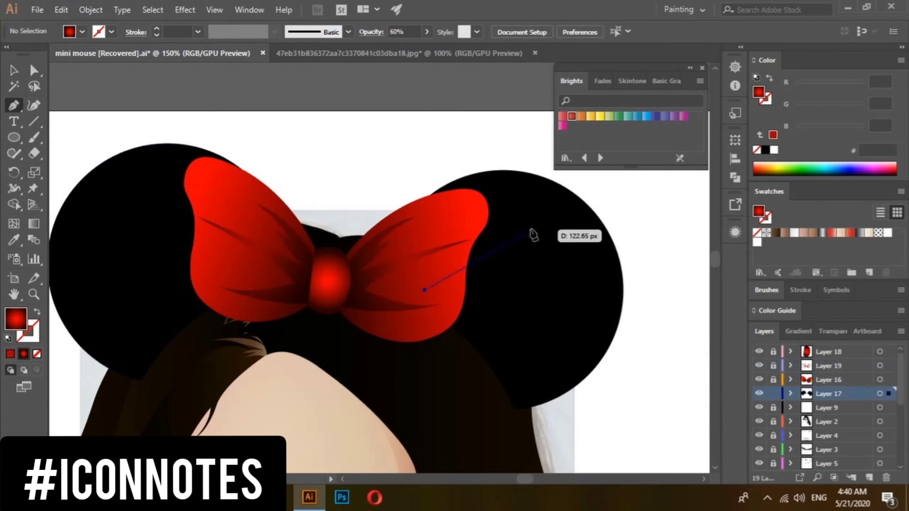
left_click(425, 290)
left_click_drag(549, 206, 669, 238)
left_click_drag(525, 440, 575, 351)
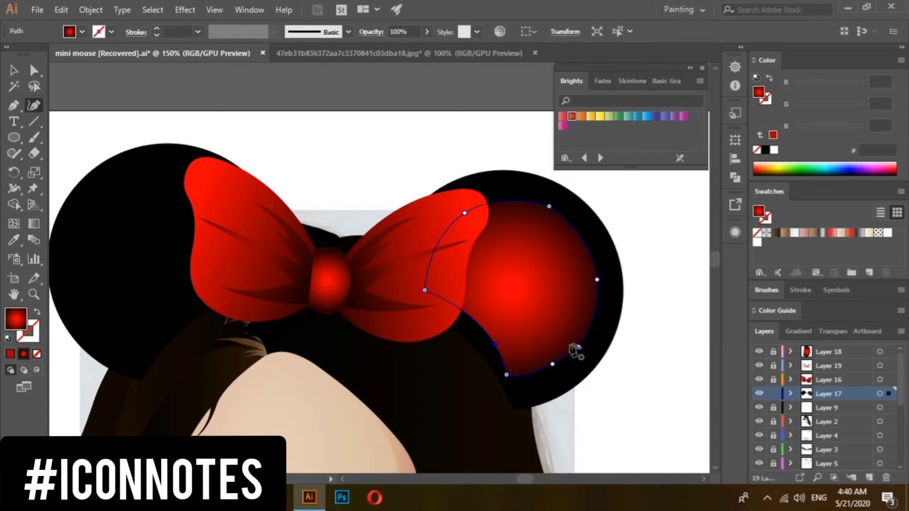
left_click(798, 331)
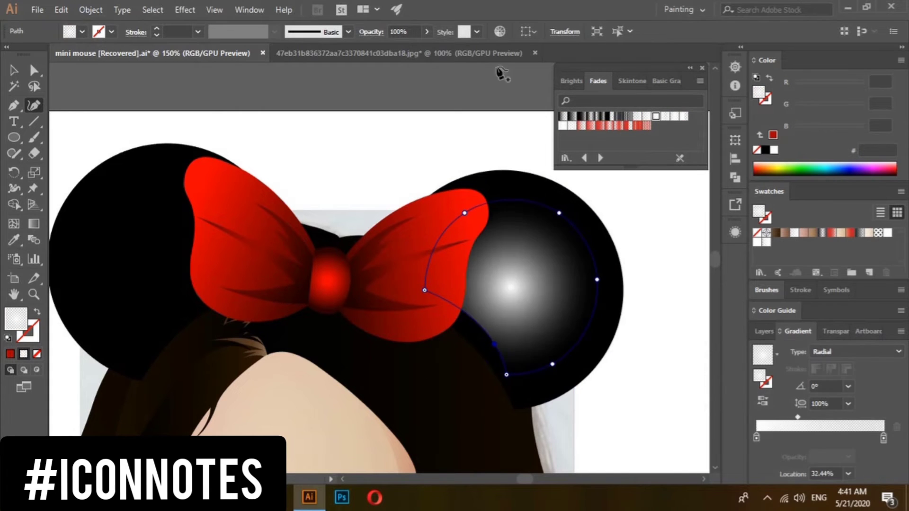
Adjust the ear shading's options and finish the sleeve shading and tapered hair strand.
right_click(556, 293)
left_click(764, 331)
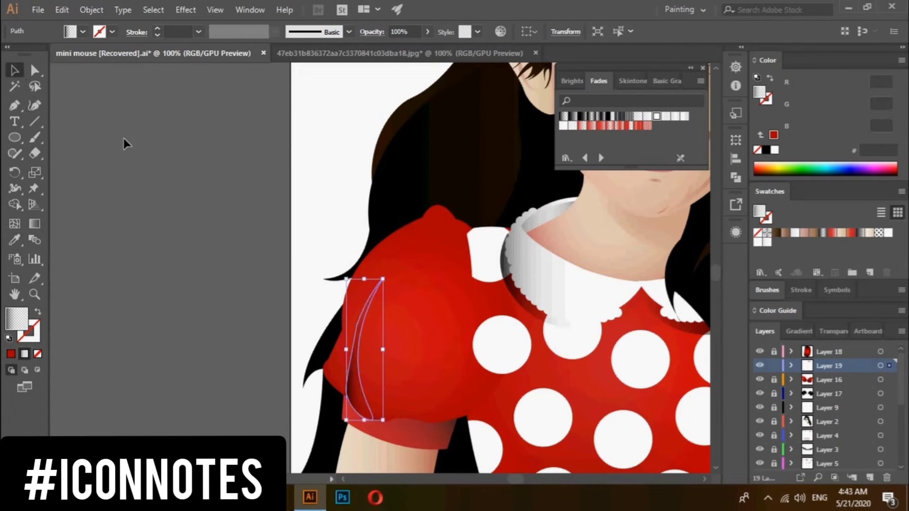
key("ctrl+shift+a")
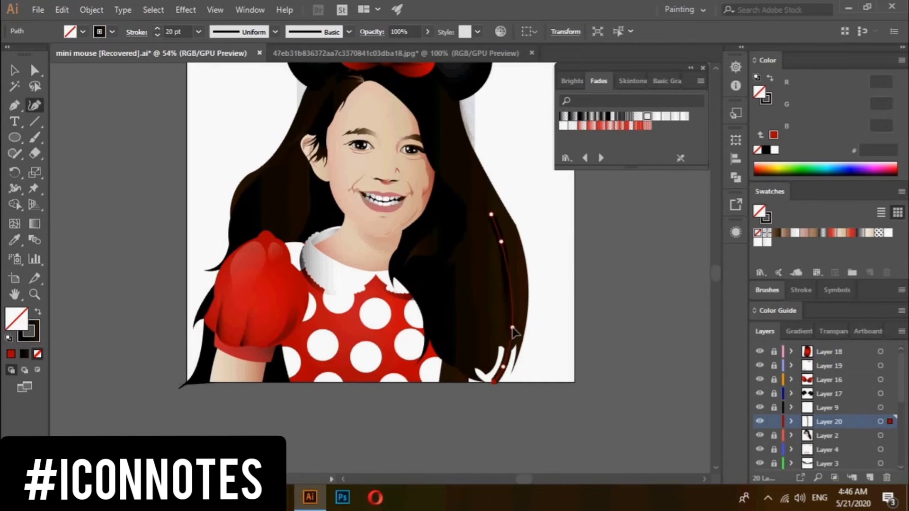
key("v")
key("ctrl+shift+a")
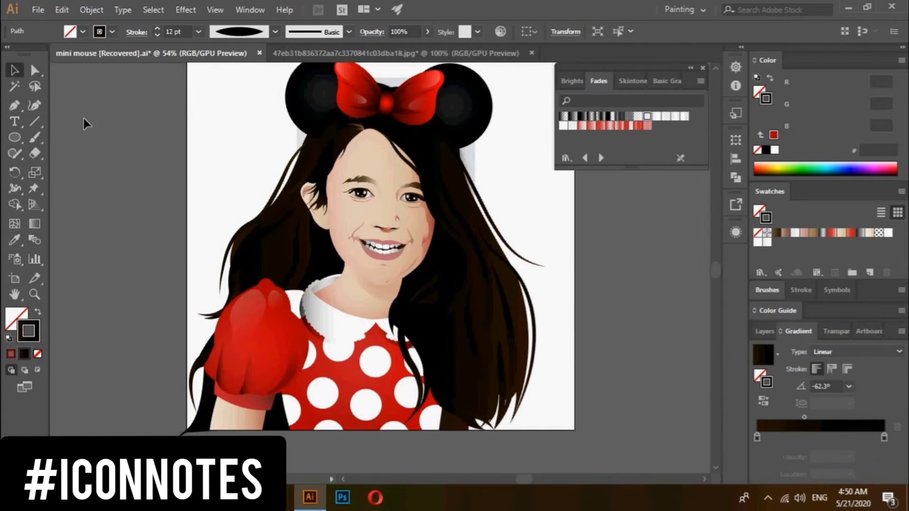
On a new highlights layer, add a radial-gradient highlight under the left eyebrow.
left_click(215, 10)
left_click(298, 157)
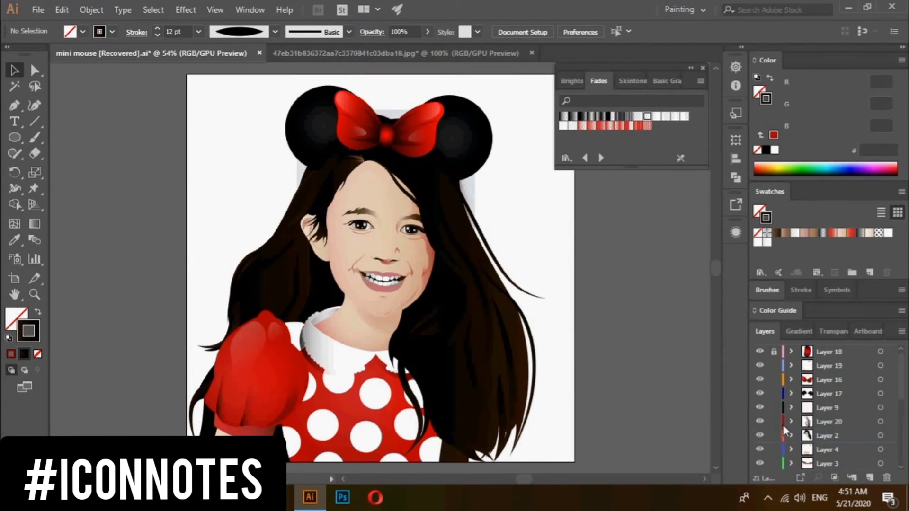
left_click(870, 477)
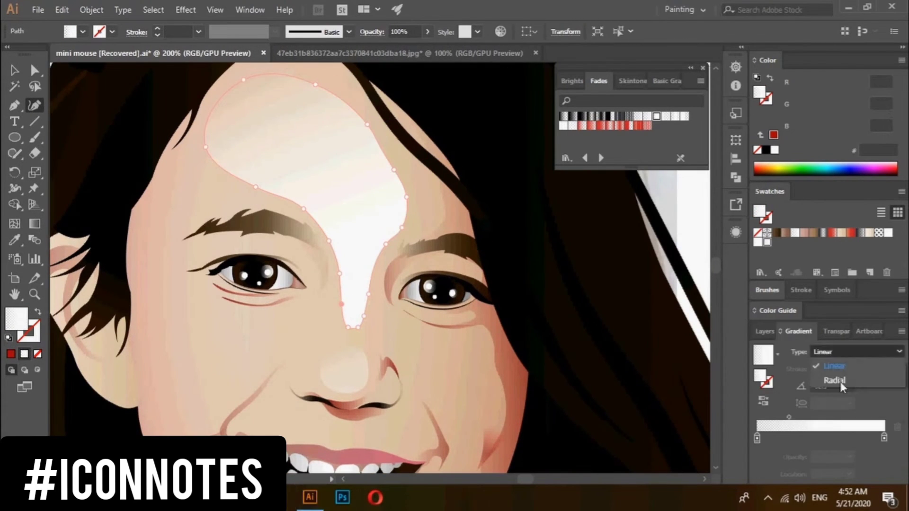
left_click(835, 380)
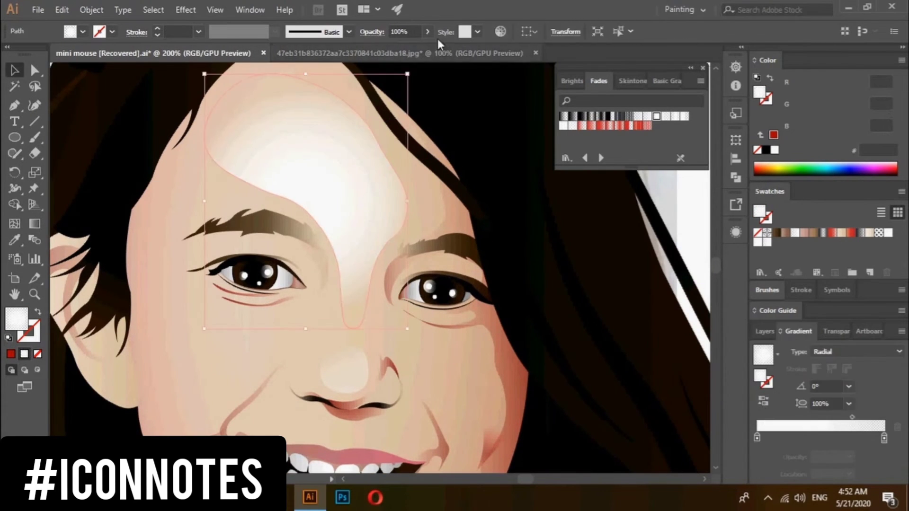
left_click_drag(178, 249, 182, 258)
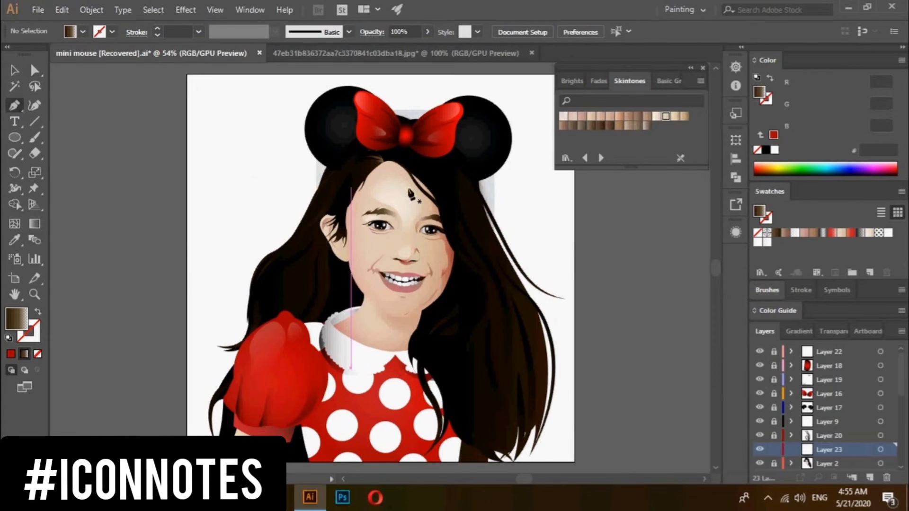
Draw flyaway strands on top and along the hair's left edge, then give the lips a red radial gradient.
left_click(400, 154)
left_click_drag(434, 169, 449, 212)
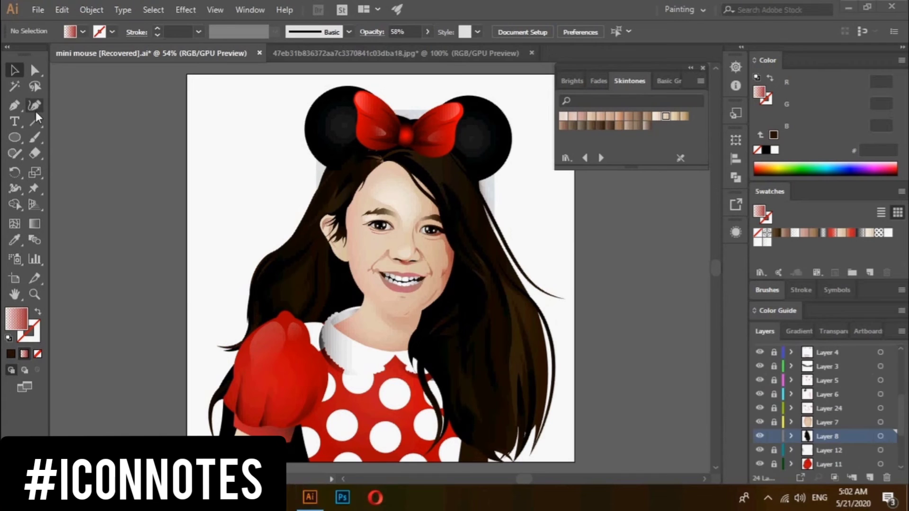
left_click(34, 105)
left_click(307, 228)
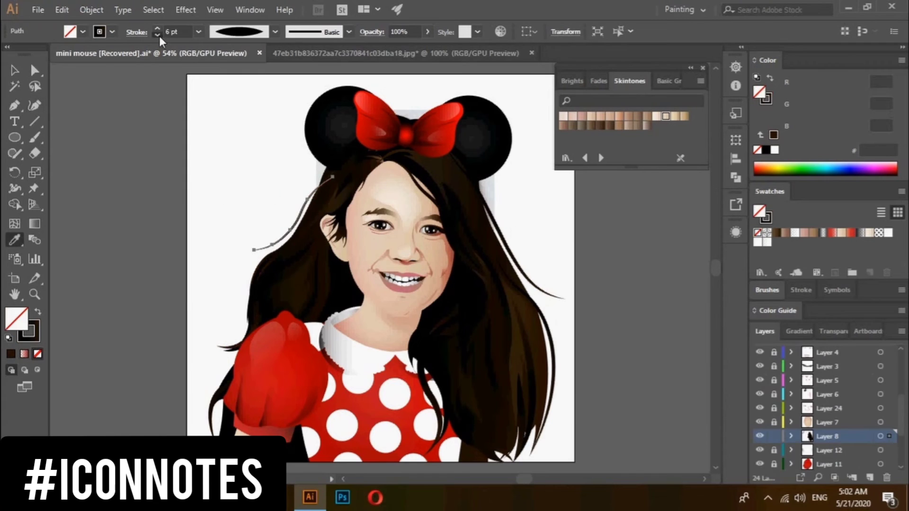
left_click(284, 248)
left_click(255, 260)
left_click(244, 284)
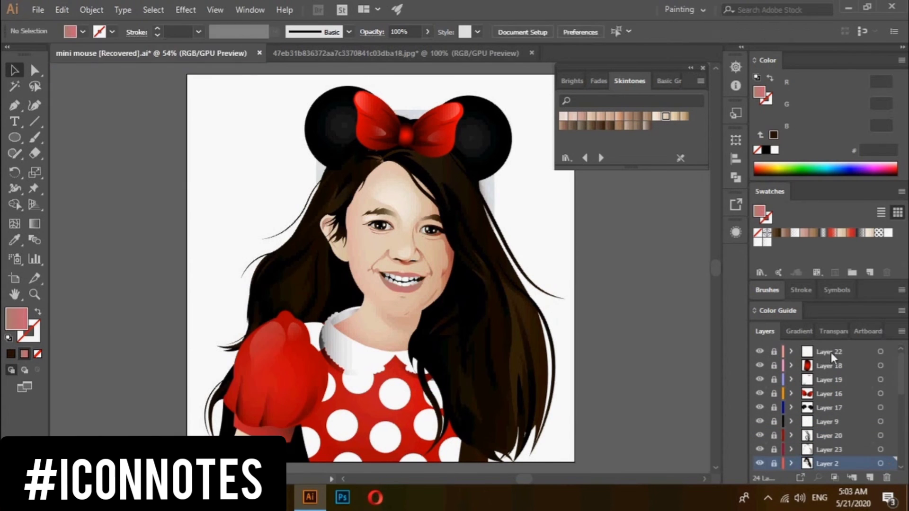
left_click(799, 331)
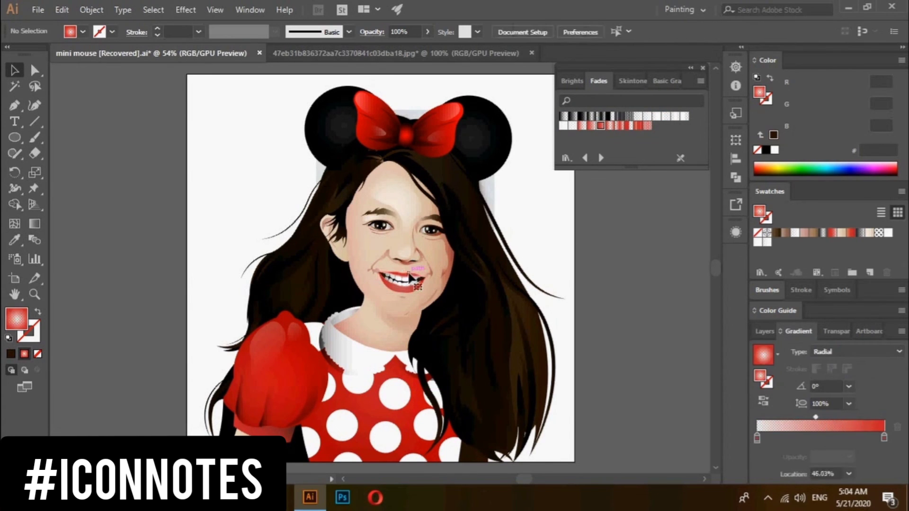
Cover the whole artboard with a red-orange gradient background rectangle.
left_click(764, 332)
key("m")
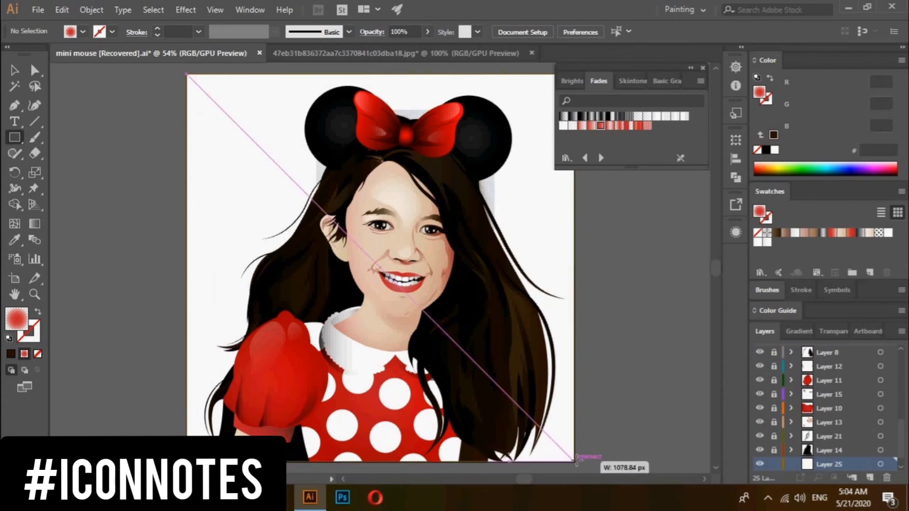
left_click_drag(187, 74, 574, 462)
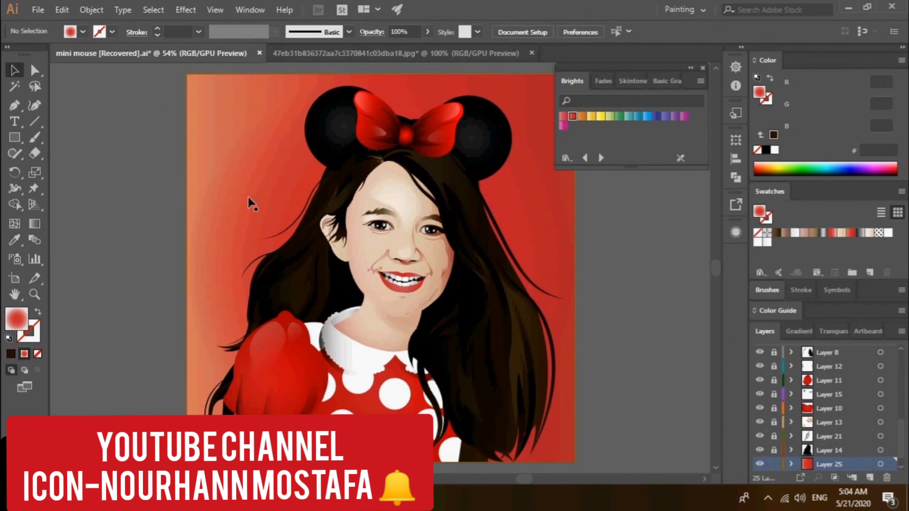
Add a new top layer and start a text object at the artboard's left.
left_click(870, 477)
key("t")
left_click(160, 178)
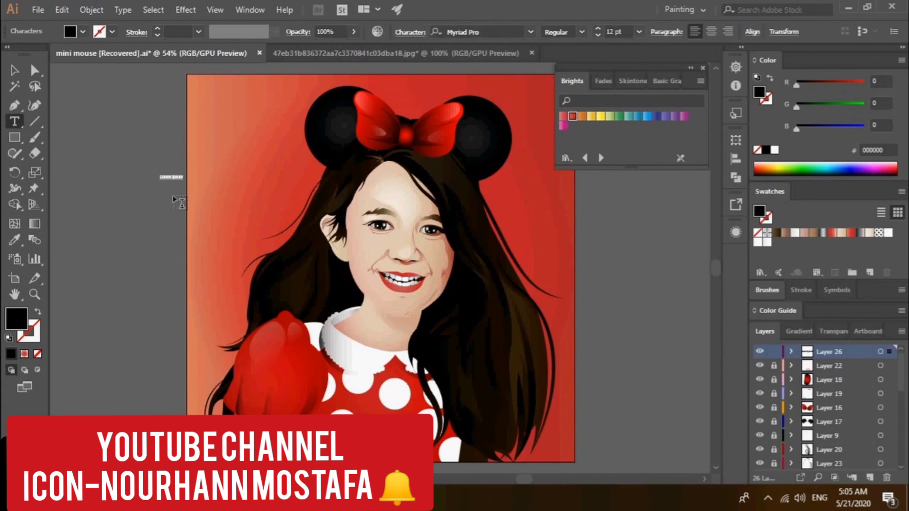